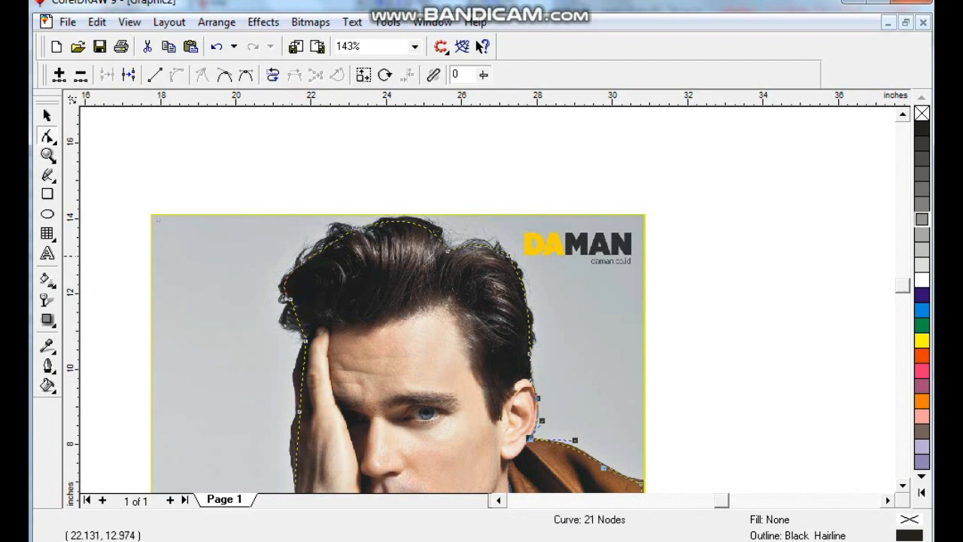
# - Reshape the traced curve to follow the edge of the hair and the raised hand
pyautogui.moveTo(329, 244); pyautogui.dragTo(324, 237)
pyautogui.moveTo(298, 315); pyautogui.dragTo(290, 316)
pyautogui.moveTo(306, 369); pyautogui.dragTo(300, 372)
pyautogui.click(903, 485)
pyautogui.click(903, 485)
pyautogui.moveTo(298, 279); pyautogui.dragTo(293, 270)
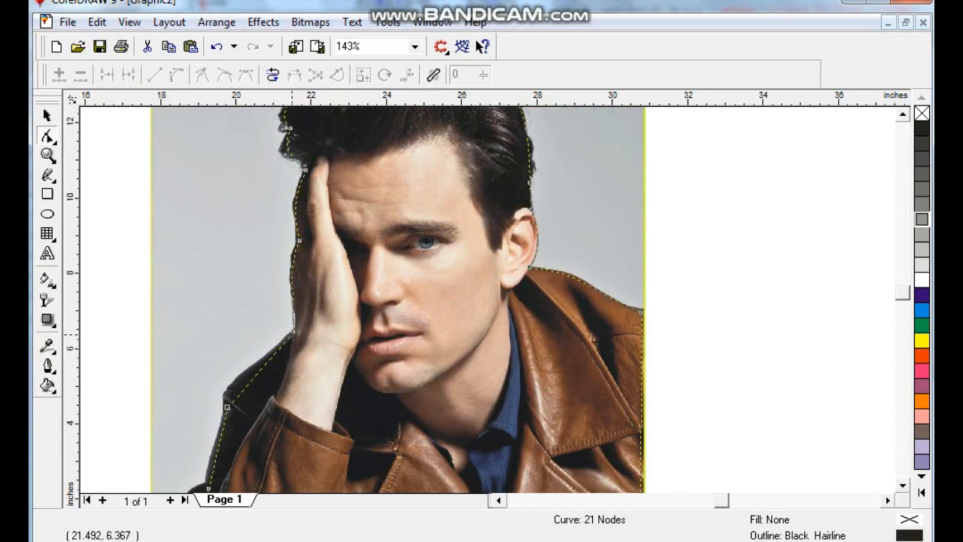
# - Reshape the traced curve along the wrist, the shoulder and the jacket sleeve
pyautogui.moveTo(295, 332); pyautogui.dragTo(299, 329)
pyautogui.moveTo(250, 381); pyautogui.dragTo(237, 382)
pyautogui.click(903, 485)
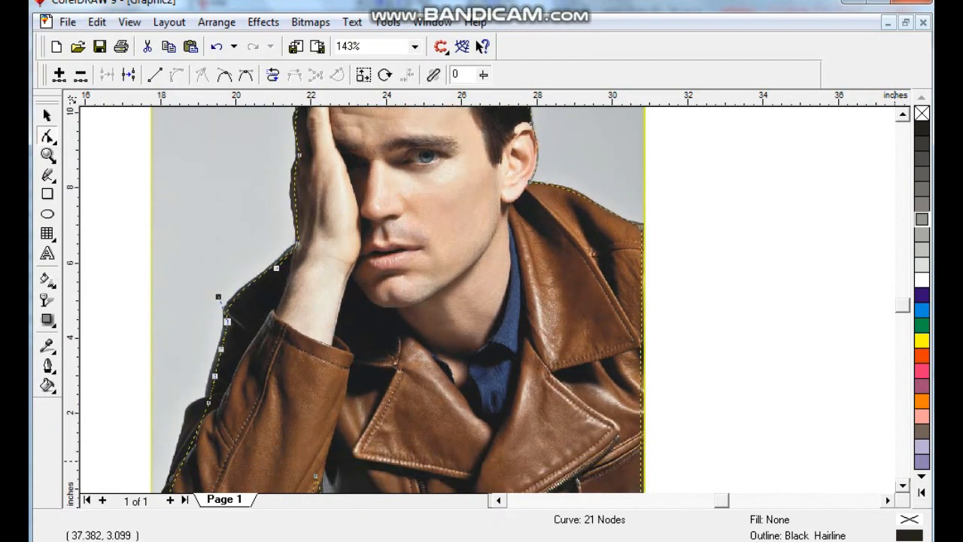
pyautogui.click(902, 485)
pyautogui.moveTo(183, 293); pyautogui.dragTo(183, 293)
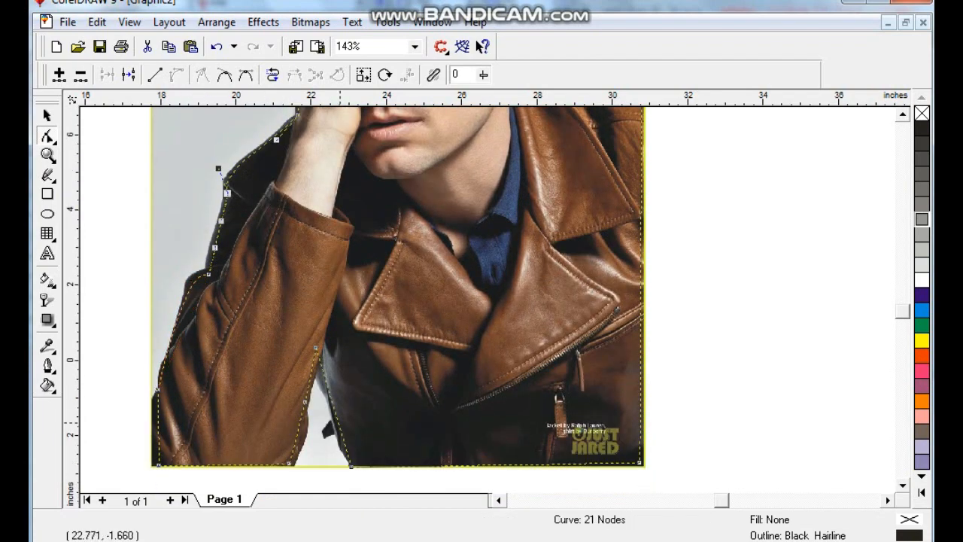
# - Place the photo inside the traced curve as a PowerClip and open its contents for editing
pyautogui.click(46, 115)
pyautogui.press('F3')
pyautogui.click(384, 319)
pyautogui.click(263, 23)
pyautogui.moveTo(301, 155)
pyautogui.click(536, 154)
pyautogui.click(488, 226)
pyautogui.rightClick(490, 170)
pyautogui.click(527, 200)
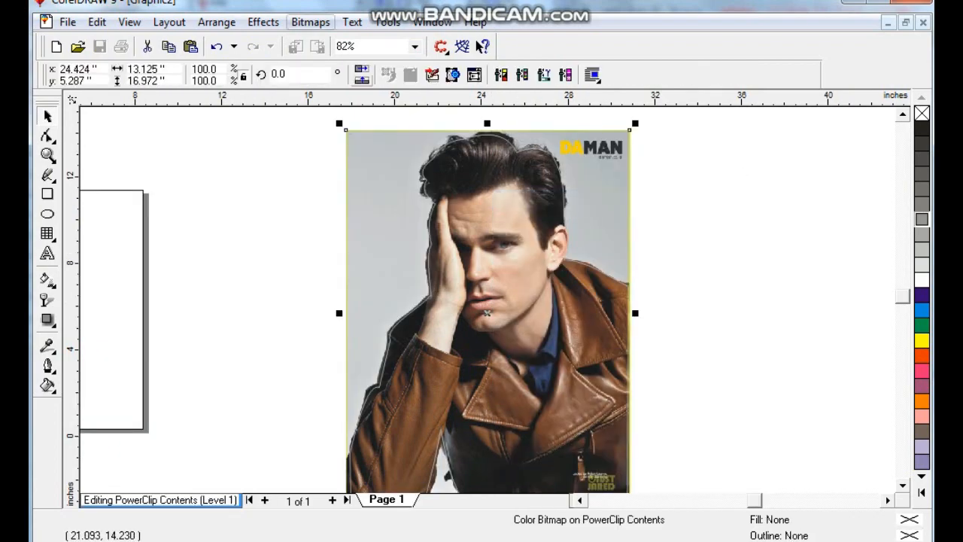
# - Apply a color balance of Cyan–Red 29, Magenta–Green -40 and Yellow–Blue 0 to the photo
pyautogui.click(263, 22)
pyautogui.moveTo(315, 42)
pyautogui.click(481, 127)
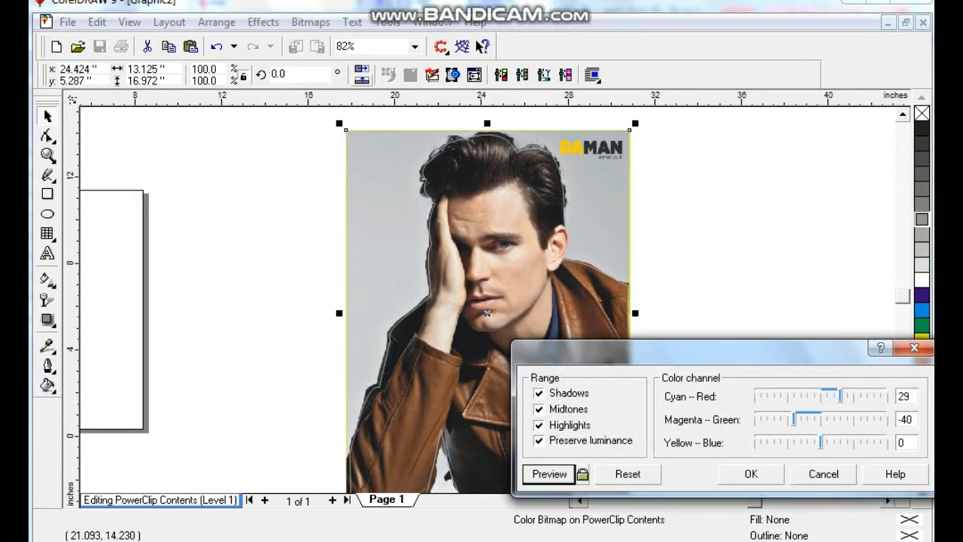
pyautogui.click(550, 474)
pyautogui.click(750, 473)
# - Adjust the photo's brightness, contrast and intensity, and finish editing the PowerClip contents
pyautogui.click(263, 23)
pyautogui.click(489, 206)
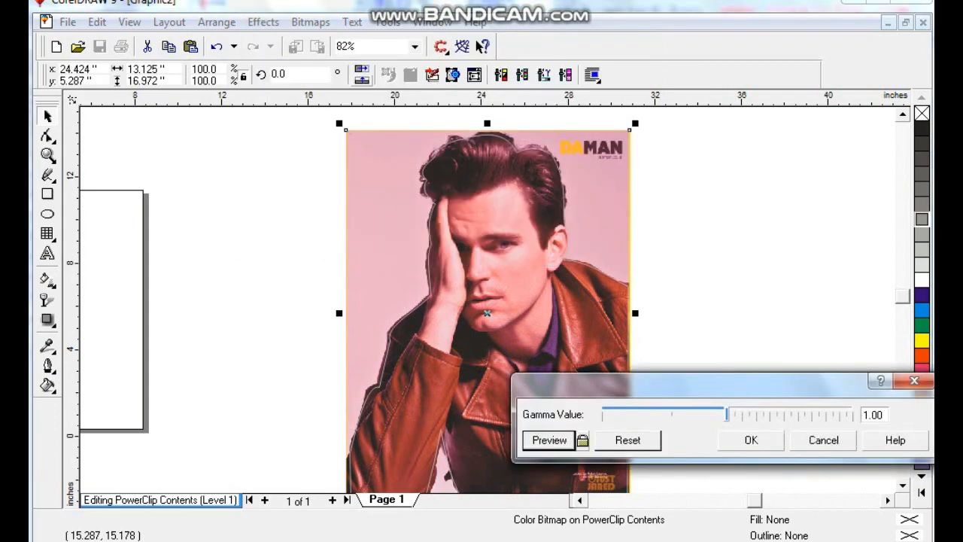
pyautogui.click(263, 23)
pyautogui.click(496, 122)
pyautogui.click(549, 466)
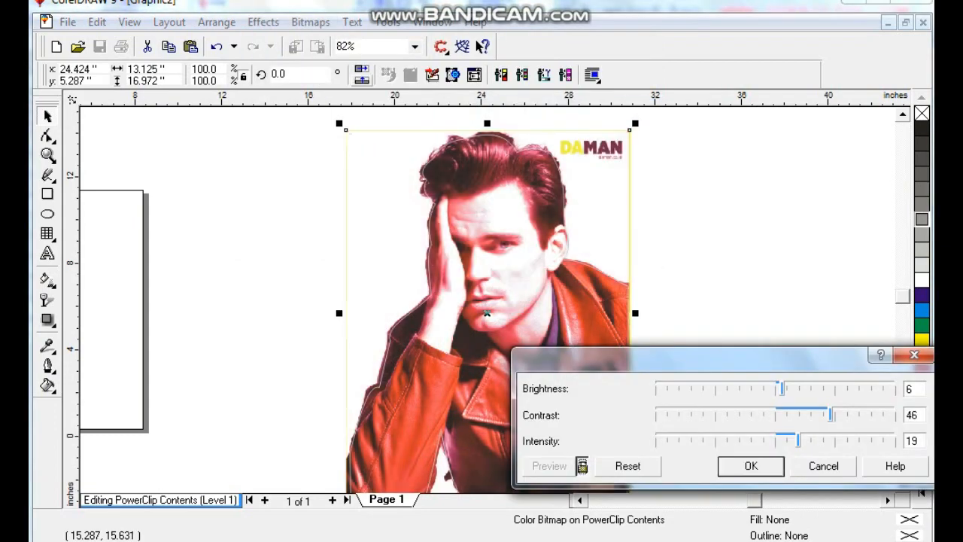
pyautogui.moveTo(830, 414); pyautogui.dragTo(754, 388)
pyautogui.click(751, 465)
pyautogui.rightClick(517, 377)
pyautogui.click(568, 359)
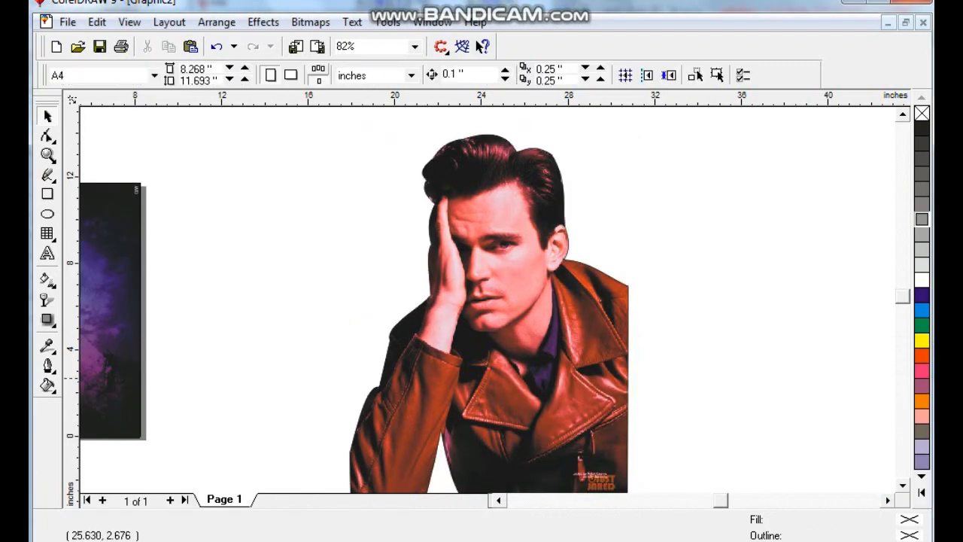
# - Move the cut-out portrait onto the dark poster background and scale it to about 6.8 by 8.8 inches
pyautogui.moveTo(710, 338); pyautogui.dragTo(321, 322)
pyautogui.moveTo(396, 414); pyautogui.dragTo(361, 446)
pyautogui.keyDown('shift'); pyautogui.moveTo(456, 130); pyautogui.dragTo(391, 214); pyautogui.keyUp('shift')
pyautogui.moveTo(335, 323); pyautogui.dragTo(316, 331)
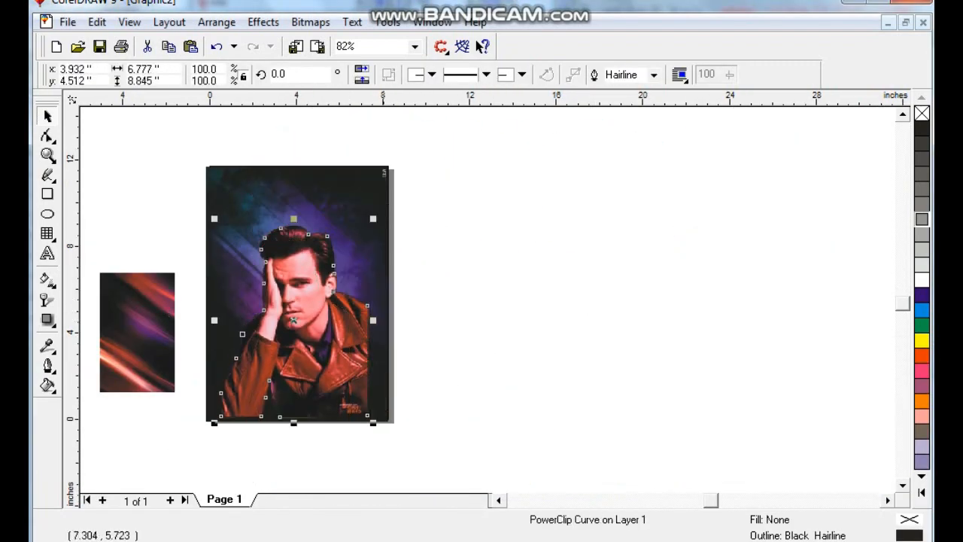
# - Enlarge the cut-out portrait and position it to fill most of the poster
pyautogui.click(555, 303)
pyautogui.hotkey('shift', 'F4')
pyautogui.click(555, 303)
pyautogui.moveTo(594, 196); pyautogui.dragTo(641, 151)
pyautogui.moveTo(563, 281); pyautogui.dragTo(550, 290)
pyautogui.moveTo(622, 153); pyautogui.dragTo(638, 131)
pyautogui.moveTo(509, 316); pyautogui.dragTo(499, 316)
pyautogui.keyDown('shift'); pyautogui.click(580, 176); pyautogui.keyUp('shift')
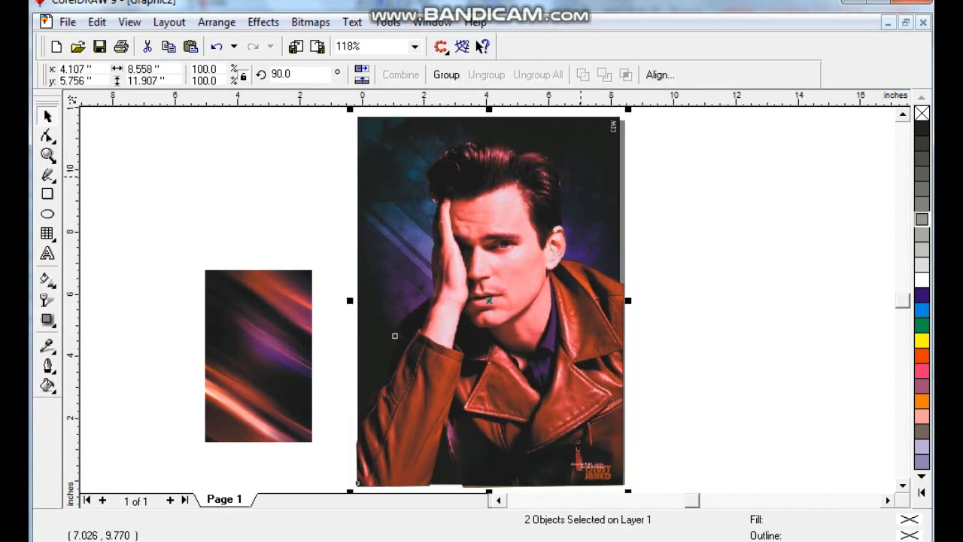
# - Scale the portrait down slightly to fit the poster background
pyautogui.hotkey('shift', 'F2')
pyautogui.click(540, 263)
pyautogui.click(48, 155)
pyautogui.moveTo(416, 118); pyautogui.dragTo(592, 397)
pyautogui.click(48, 116)
pyautogui.keyDown('shift'); pyautogui.moveTo(653, 128); pyautogui.dragTo(641, 144); pyautogui.keyUp('shift')
pyautogui.press('F3')
# - Apply a vertical fountain transparency to the clipped photo that fades out the jacket, and finish editing the contents
pyautogui.moveTo(526, 318); pyautogui.dragTo(525, 439)
pyautogui.keyDown('ctrl'); pyautogui.click(536, 311); pyautogui.keyUp('ctrl')
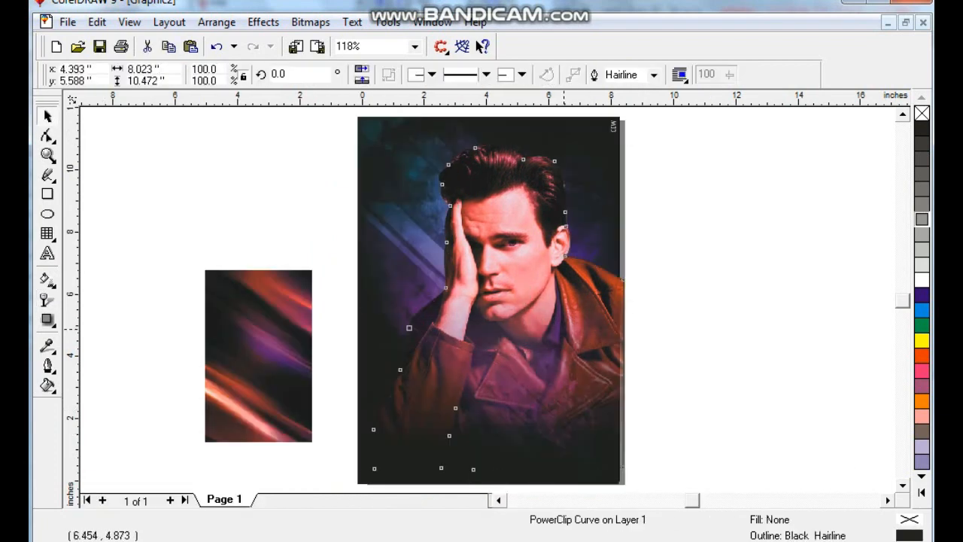
pyautogui.click(393, 144)
pyautogui.click(297, 173)
# - Draw a frame rectangle about 7.2 by 10.5 inches inside the poster edges with a 4-point white outline
pyautogui.click(48, 194)
pyautogui.moveTo(377, 132)
pyautogui.mouseDown()
pyautogui.moveTo(587, 461)
pyautogui.moveTo(599, 461)
pyautogui.mouseUp()
pyautogui.click(48, 366)
pyautogui.click(70, 366)
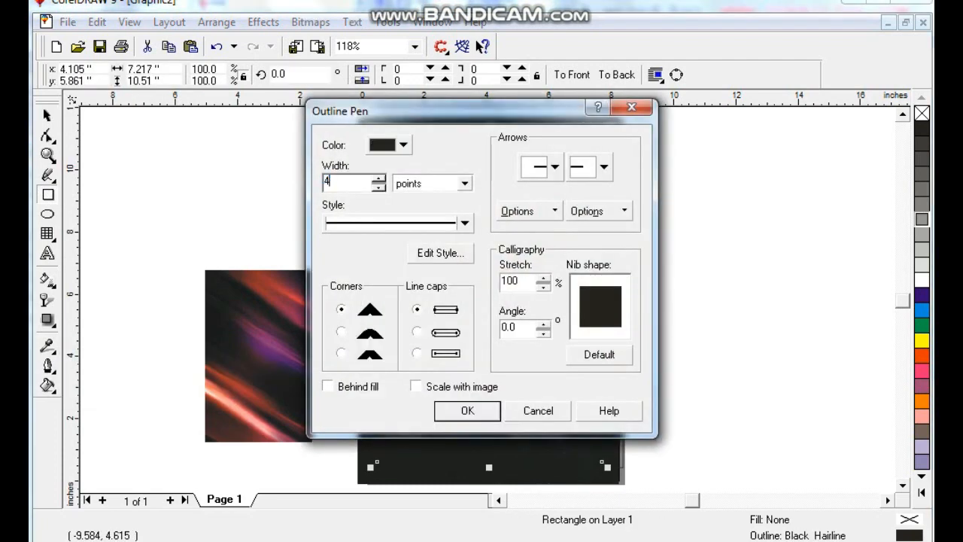
pyautogui.click(467, 410)
pyautogui.rightClick(922, 280)
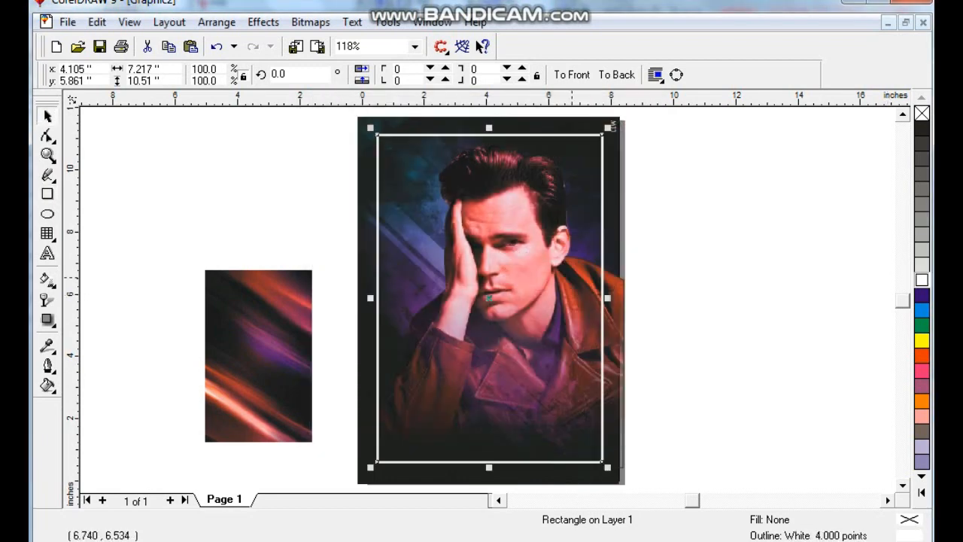
# - Set the white frame's outline width to 3 points
pyautogui.press('Escape')
pyautogui.press('Tab')
pyautogui.click(47, 366)
pyautogui.click(70, 366)
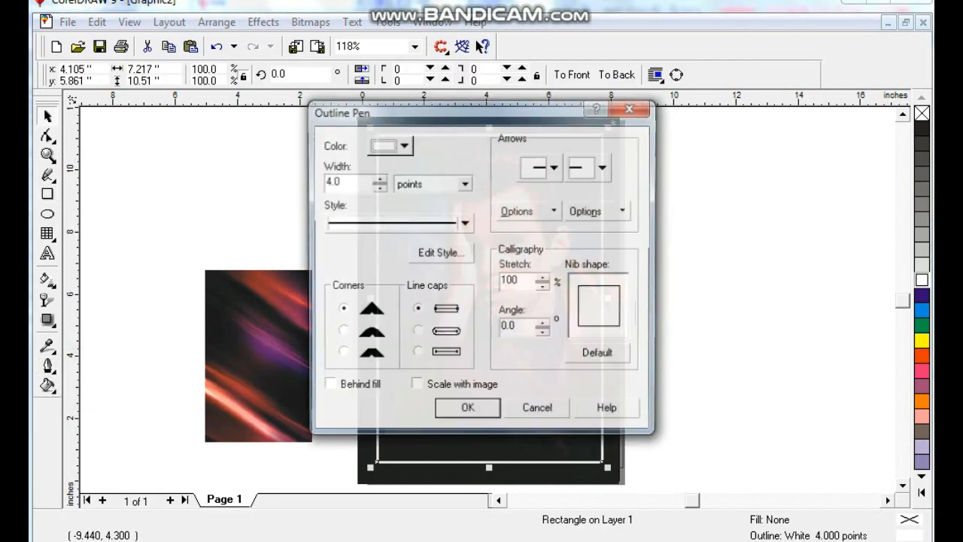
pyautogui.press('Return')
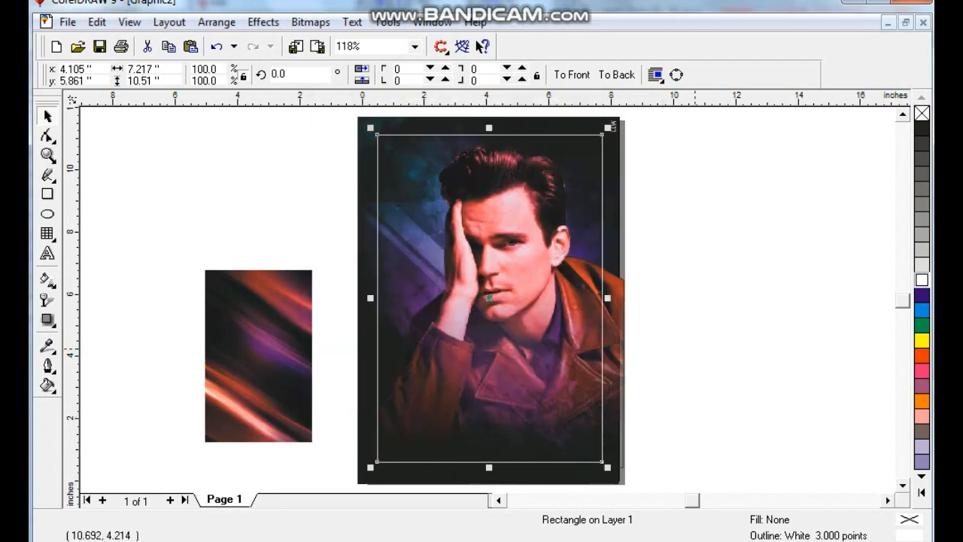
pyautogui.press('Escape')
# - Draw a rectangle about 8.36 by 11.68 inches around the whole poster and give it a gray outline
pyautogui.click(47, 155)
pyautogui.moveTo(343, 124); pyautogui.dragTo(684, 429)
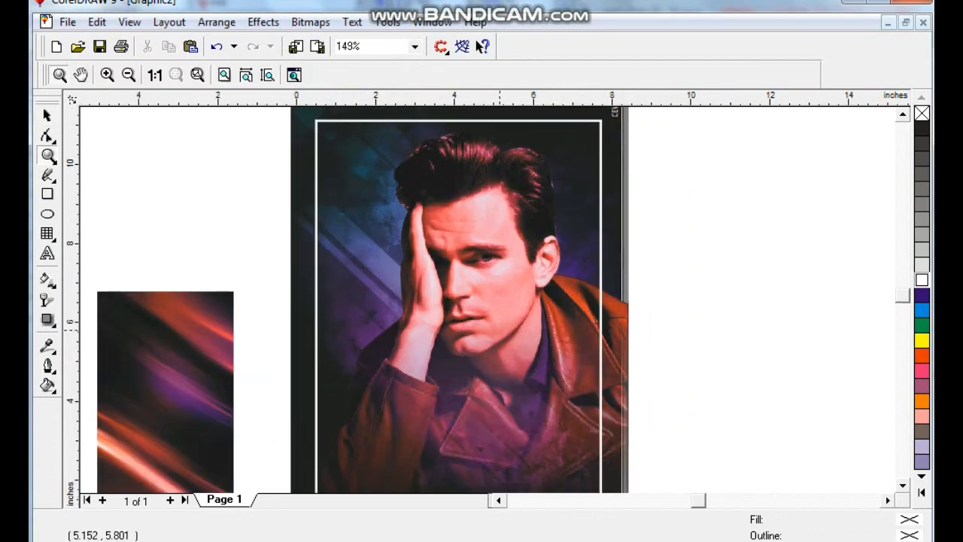
pyautogui.click(47, 116)
pyautogui.click(331, 166)
pyautogui.hotkey('shift', 'F2')
pyautogui.press('Escape')
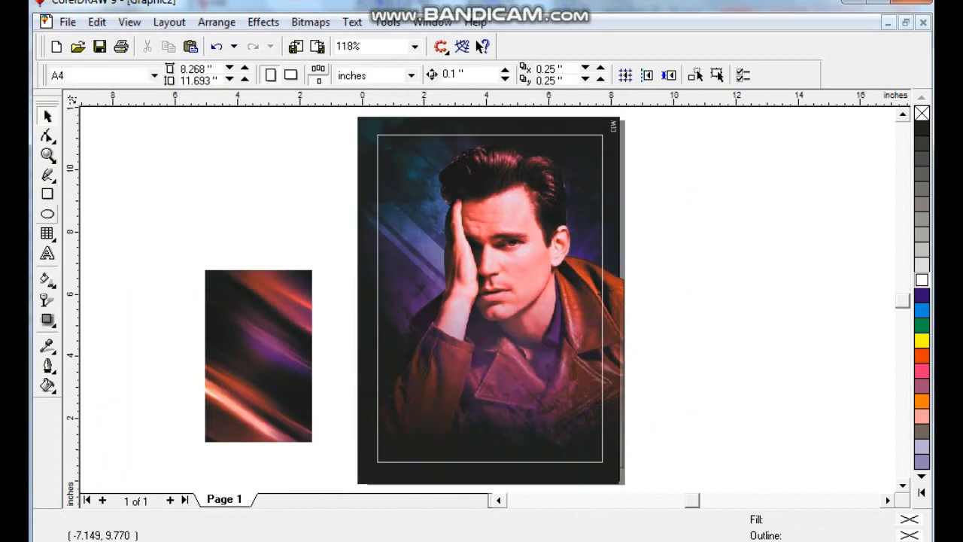
pyautogui.press('F6')
pyautogui.moveTo(358, 117); pyautogui.dragTo(618, 480)
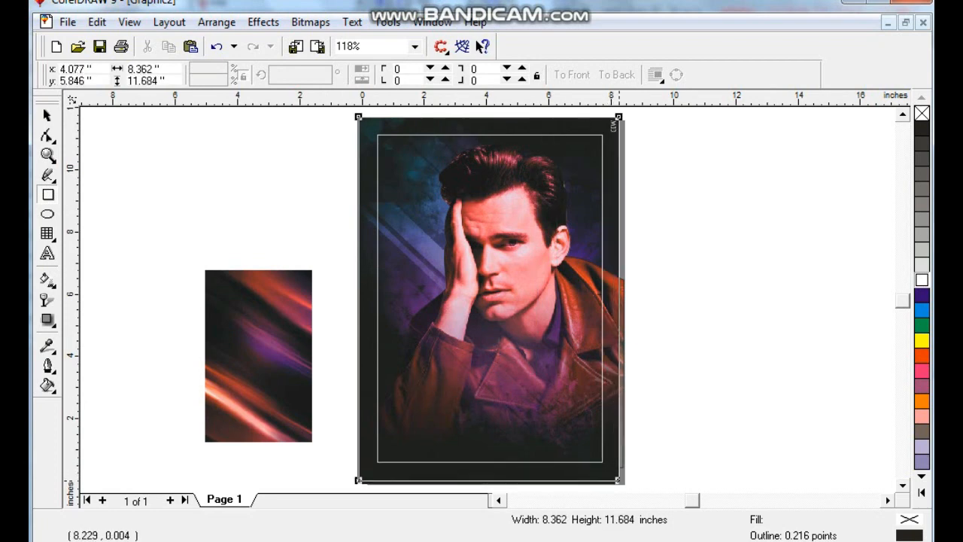
pyautogui.click(48, 115)
pyautogui.rightClick(921, 219)
# - PowerClip the dark background image into the poster-sized rectangle and send it to the back
pyautogui.click(581, 123)
pyautogui.hotkey('alt', 'c')
pyautogui.press('w')
pyautogui.press('p')
pyautogui.click(589, 120)
pyautogui.hotkey('shift', 'pagedown')
pyautogui.press('Escape')
# - PowerClip the portrait into the poster-sized rectangle and remove the rectangle's outline
pyautogui.click(610, 319)
pyautogui.hotkey('alt', 'c')
pyautogui.press('w')
pyautogui.press('p')
pyautogui.click(619, 242)
pyautogui.rightClick(922, 114)
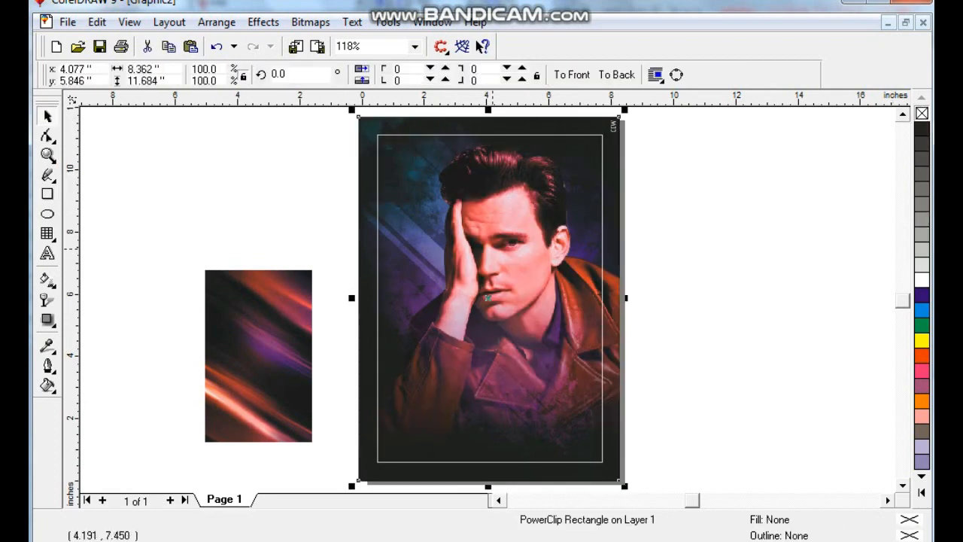
# - Add the two-line artistic text "FED" / "LE" in the empty area beside the poster
pyautogui.click(712, 275)
pyautogui.click(48, 155)
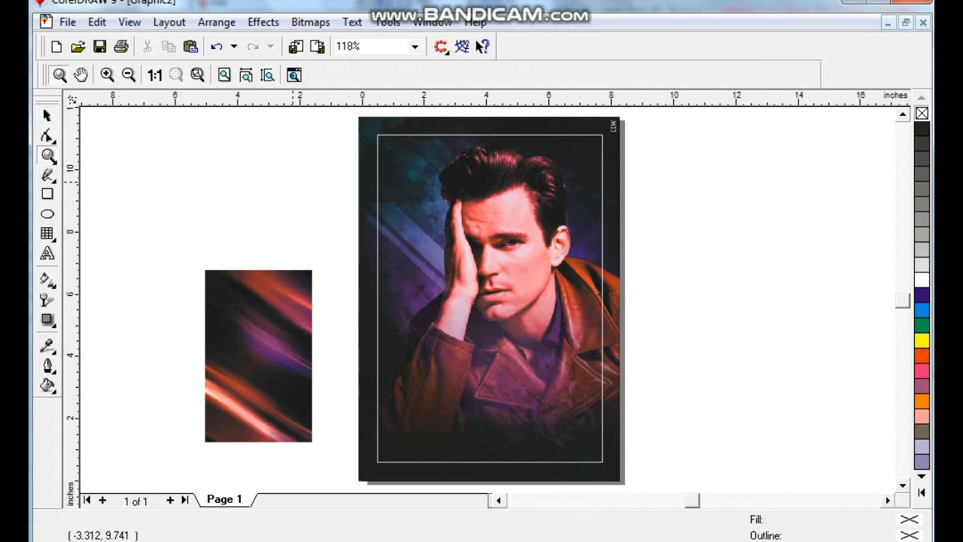
pyautogui.moveTo(298, 200); pyautogui.dragTo(660, 434)
pyautogui.click(49, 254)
pyautogui.click(152, 275)
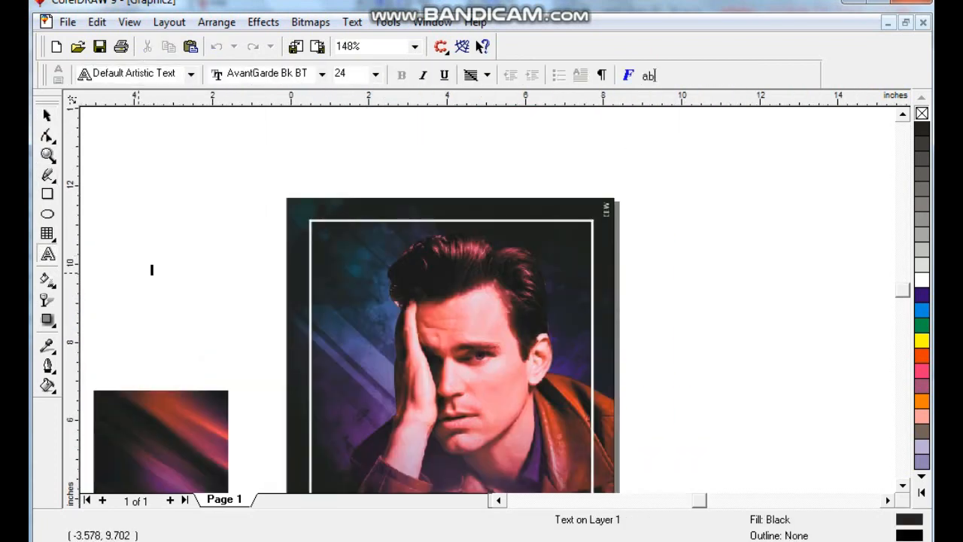
# - Set the FED LE text in Arial Black and place it enlarged in white in the frame's upper-left corner
pyautogui.click(47, 115)
pyautogui.click(451, 73)
pyautogui.write('Arial')
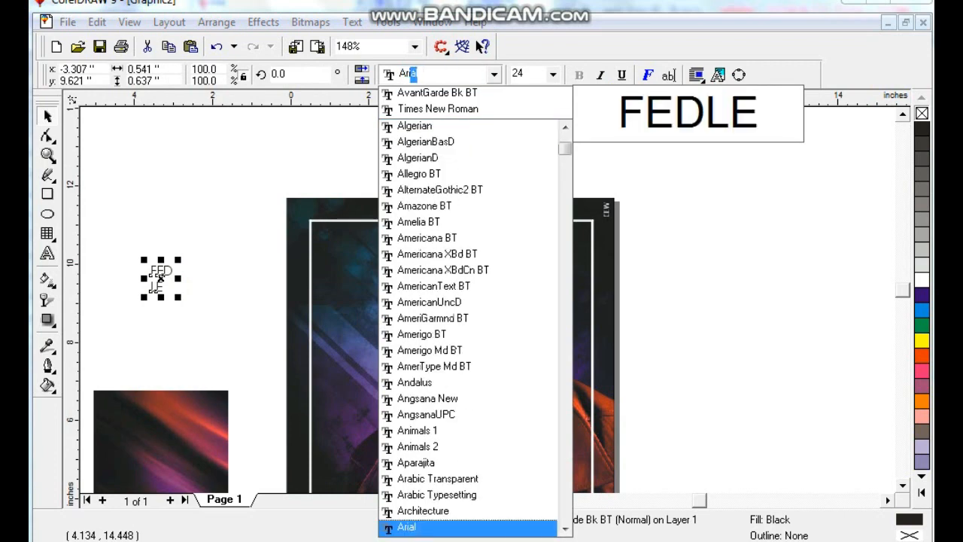
pyautogui.press('Down')
pyautogui.press('Return')
pyautogui.moveTo(347, 266); pyautogui.dragTo(389, 310)
# - Change the font of the FED LE text to Zurich Blk BT
pyautogui.click(453, 73)
pyautogui.press('Up')
pyautogui.press('Up')
pyautogui.press('Up')
pyautogui.press('Up')
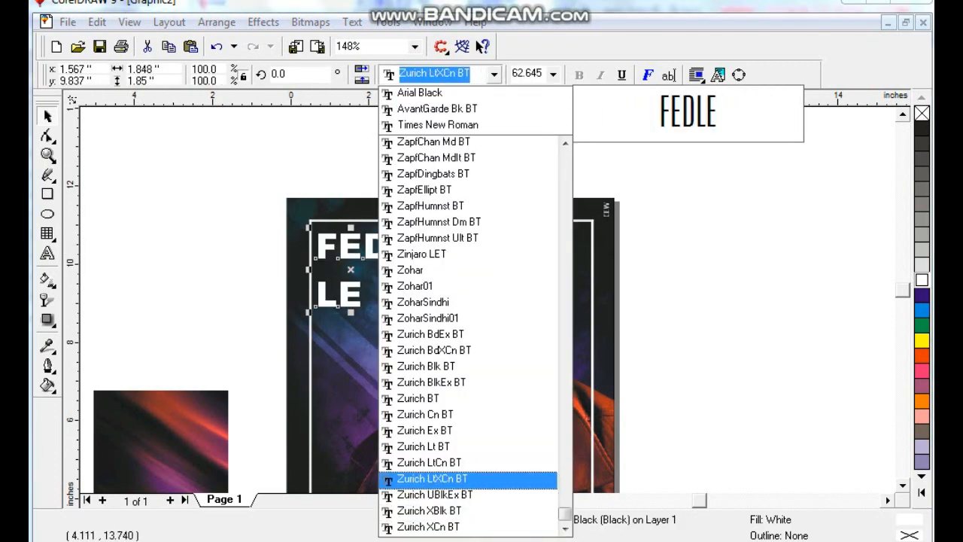
pyautogui.press('Up')
pyautogui.press('Up')
pyautogui.press('Up')
pyautogui.press('Up')
pyautogui.press('Up')
pyautogui.press('Up')
pyautogui.press('Up')
pyautogui.press('Return')
# - Separate the FED and LE lines, bring LE closer beneath FED and stretch the letters taller
pyautogui.hotkey('shift', 'F2')
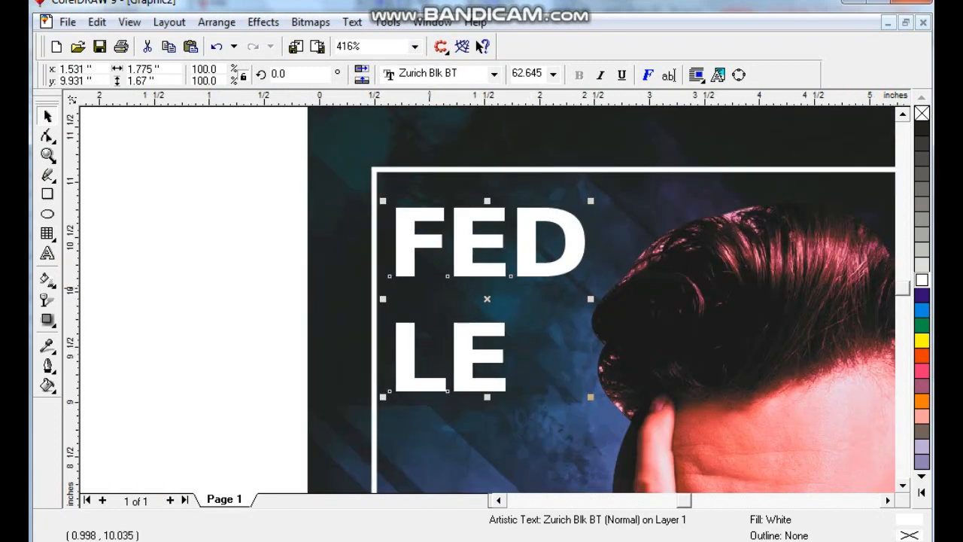
pyautogui.click(465, 328)
pyautogui.press('Up')
pyautogui.press('Up')
pyautogui.press('Up')
pyautogui.keyDown('shift'); pyautogui.click(470, 267); pyautogui.keyUp('shift')
pyautogui.moveTo(487, 362); pyautogui.dragTo(487, 386)
# - Fill the LE line under FED with blue
pyautogui.click(495, 325)
pyautogui.click(922, 310)
pyautogui.click(654, 143)
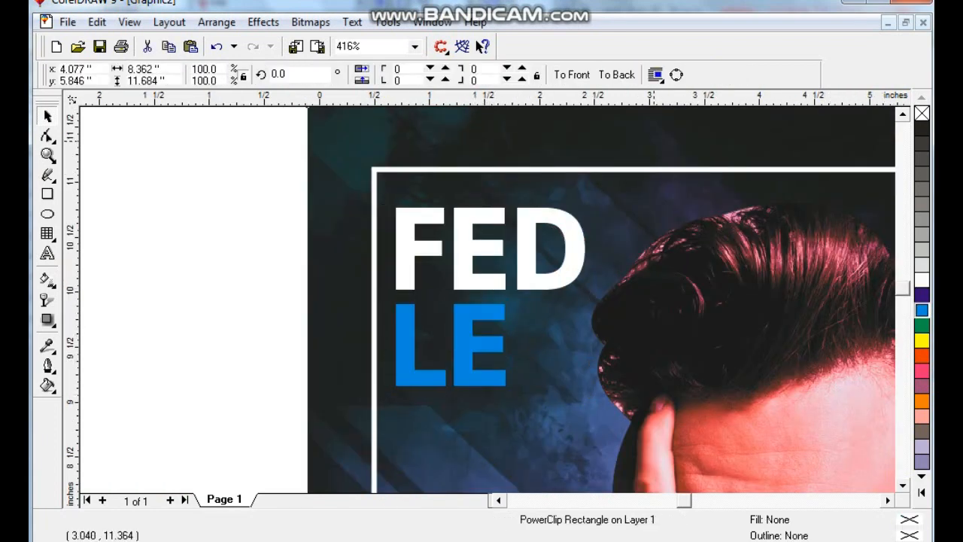
# - Duplicate the FED text onto the lower-right part of the poster, over the jacket
pyautogui.hotkey('shift', 'F4')
pyautogui.click(276, 170)
pyautogui.rightClick(554, 369)
pyautogui.moveTo(401, 152); pyautogui.dragTo(544, 367)
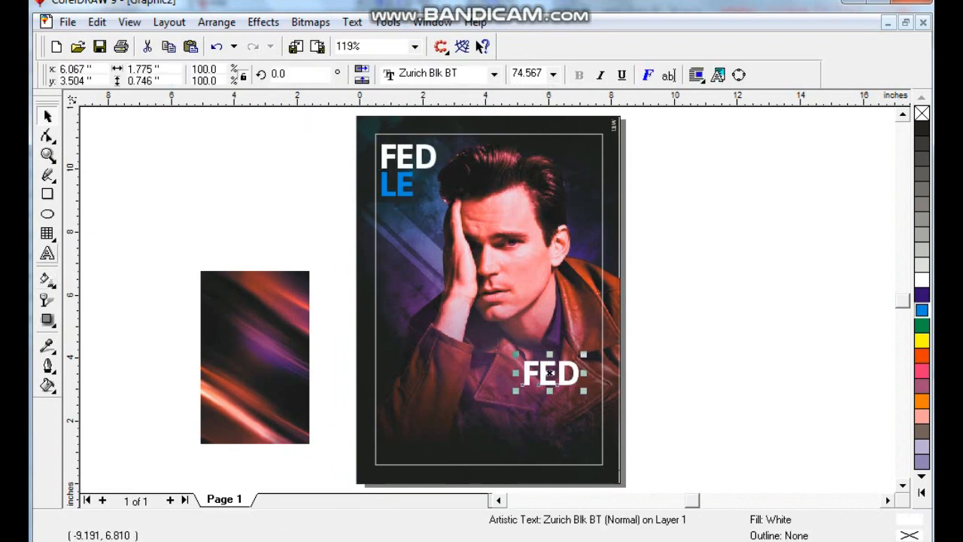
# - Replace the duplicated text with "LE" / "GRAND" on two lines and align it right
pyautogui.click(48, 254)
pyautogui.hotkey('ctrl', 'a')
pyautogui.write('LE')
pyautogui.press('Return')
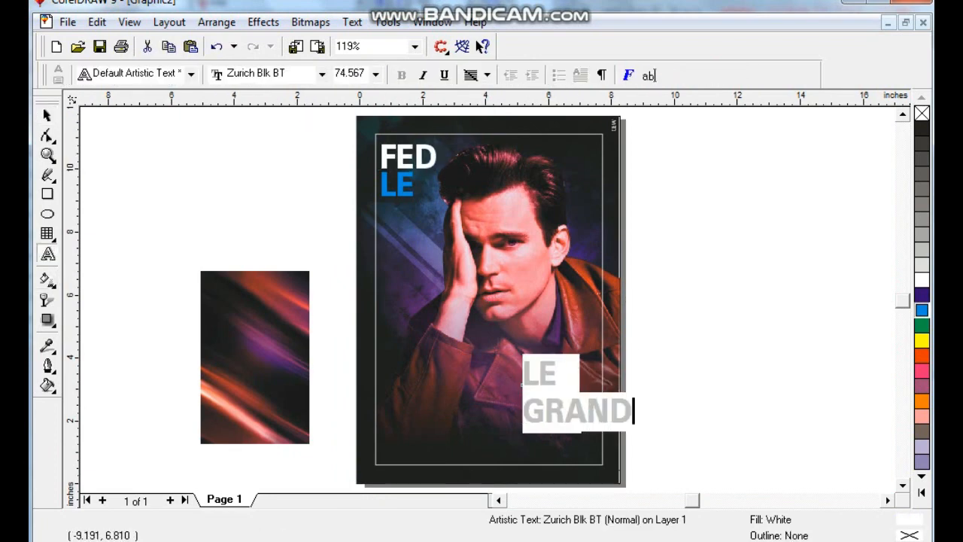
pyautogui.click(487, 74)
pyautogui.click(499, 143)
# - Split the LE and GRAND lines, fill LE with magenta and position both near the frame's lower-right corner
pyautogui.click(46, 115)
pyautogui.moveTo(490, 388); pyautogui.dragTo(574, 368)
pyautogui.hotkey('ctrl', 'z')
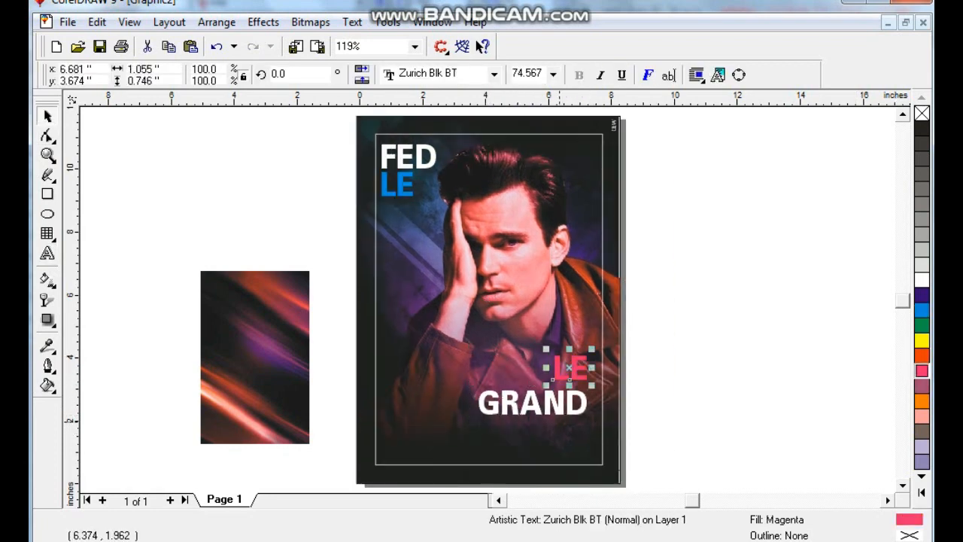
pyautogui.keyDown('shift'); pyautogui.click(580, 409); pyautogui.keyUp('shift')
pyautogui.press('Right')
pyautogui.press('Right')
pyautogui.press('Right')
pyautogui.press('Right')
pyautogui.press('Right')
pyautogui.press('Right')
pyautogui.press('Right')
pyautogui.press('Down')
# - Try the Zurich BdXCn BT font on the lower LE and GRAND lines
pyautogui.click(494, 75)
pyautogui.press('Down')
pyautogui.press('Up')
pyautogui.press('Up')
pyautogui.press('Up')
pyautogui.press('Up')
pyautogui.press('Down')
pyautogui.press('Down')
pyautogui.press('Return')
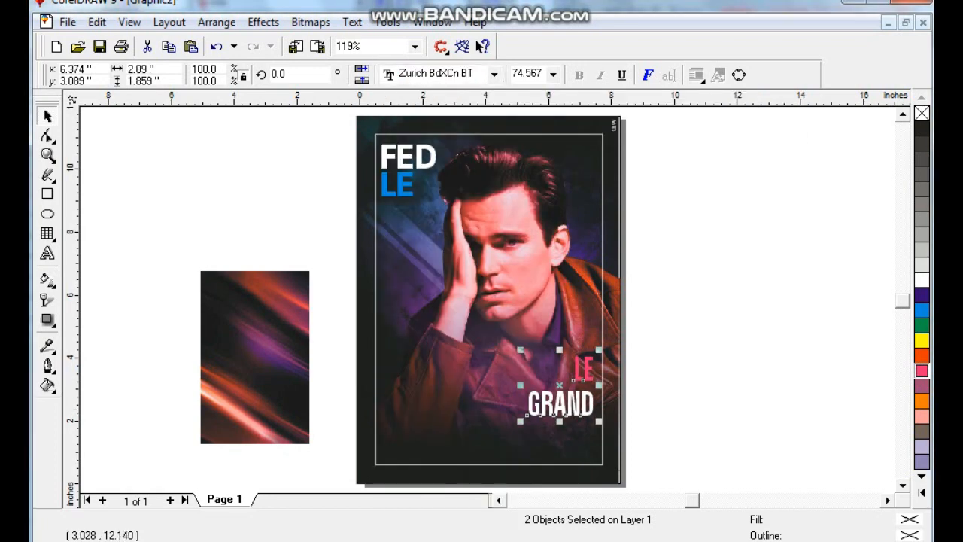
pyautogui.hotkey('ctrl', 'z')
pyautogui.press('Escape')
# - Draw a circle about 2 inches in diameter beside the raised hand, just inside the frame's left edge
pyautogui.click(566, 372)
pyautogui.click(692, 332)
pyautogui.click(48, 155)
pyautogui.moveTo(452, 175); pyautogui.dragTo(604, 527)
pyautogui.moveTo(253, 131); pyautogui.dragTo(573, 328)
pyautogui.moveTo(230, 164); pyautogui.dragTo(711, 428)
pyautogui.press('F7')
pyautogui.moveTo(309, 138); pyautogui.dragTo(448, 324)
# - Fill the circle with 20% Black and move it slightly toward the frame's left edge
pyautogui.press('space')
pyautogui.click(921, 249)
pyautogui.moveTo(440, 224); pyautogui.dragTo(429, 223)
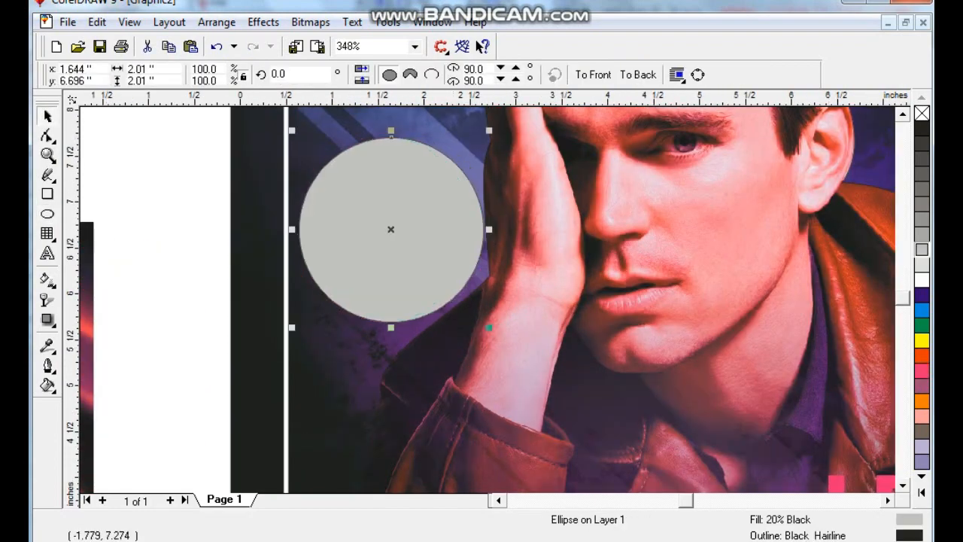
# - Draw a vertical line about 2.2 inches tall beside the page and set its outline width to 2.5 points
pyautogui.click(47, 174)
pyautogui.click(153, 143)
pyautogui.keyDown('ctrl'); pyautogui.click(136, 348); pyautogui.keyUp('ctrl')
pyautogui.press('space')
pyautogui.click(47, 366)
pyautogui.click(85, 374)
pyautogui.doubleClick(330, 178)
pyautogui.write('1')
pyautogui.press('Return')
pyautogui.click(47, 366)
pyautogui.click(85, 375)
pyautogui.doubleClick(330, 178)
pyautogui.write('2.5')
pyautogui.press('Return')
# - Copy the vertical line slightly to its right and repeat the duplication to build an evenly spaced row of 11 lines
pyautogui.moveTo(152, 182); pyautogui.dragTo(165, 182)
pyautogui.rightClick(165, 182)
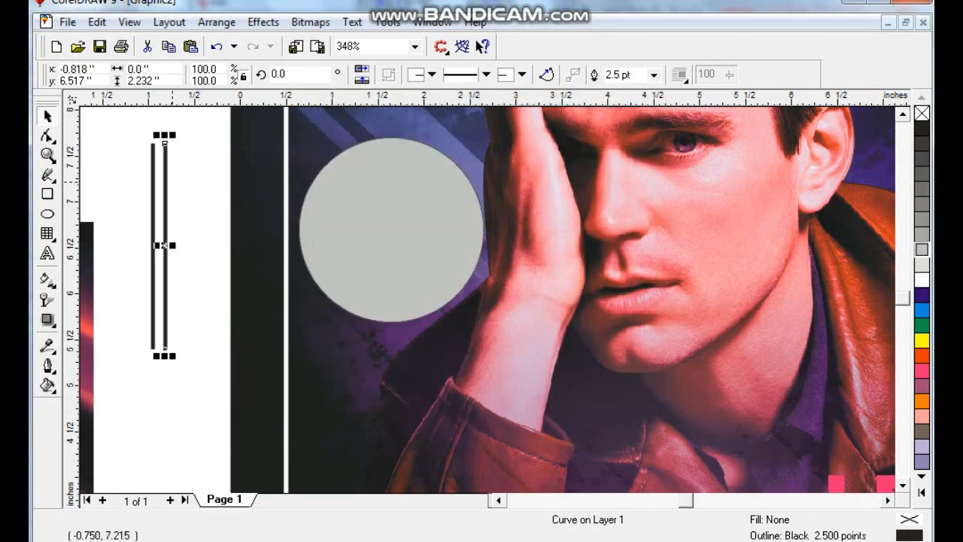
pyautogui.hotkey('ctrl', 'r')
pyautogui.hotkey('ctrl', 'r')
pyautogui.hotkey('ctrl', 'r')
pyautogui.hotkey('ctrl', 'r')
pyautogui.hotkey('ctrl', 'r')
pyautogui.hotkey('ctrl', 'r')
pyautogui.hotkey('ctrl', 'r')
pyautogui.hotkey('ctrl', 'r')
pyautogui.hotkey('ctrl', 'r')
# - Color all the vertical lines white and group them
pyautogui.moveTo(123, 140); pyautogui.dragTo(305, 380)
pyautogui.rightClick(922, 280)
pyautogui.hotkey('ctrl', 'g')
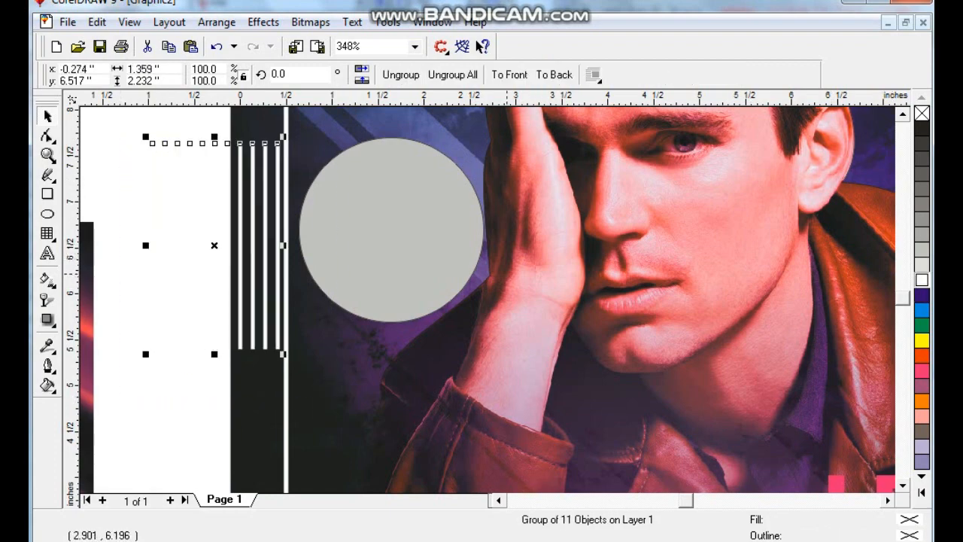
# - Center the line group on the gray circle, widen it to span the circle, and PowerClip it inside
pyautogui.keyDown('shift'); pyautogui.click(447, 212); pyautogui.keyUp('shift')
pyautogui.press('c')
pyautogui.press('e')
pyautogui.keyDown('shift'); pyautogui.click(449, 215); pyautogui.keyUp('shift')
pyautogui.moveTo(460, 230); pyautogui.dragTo(470, 231)
pyautogui.hotkey('alt', 'c')
pyautogui.press('w')
pyautogui.press('p')
pyautogui.click(473, 234)
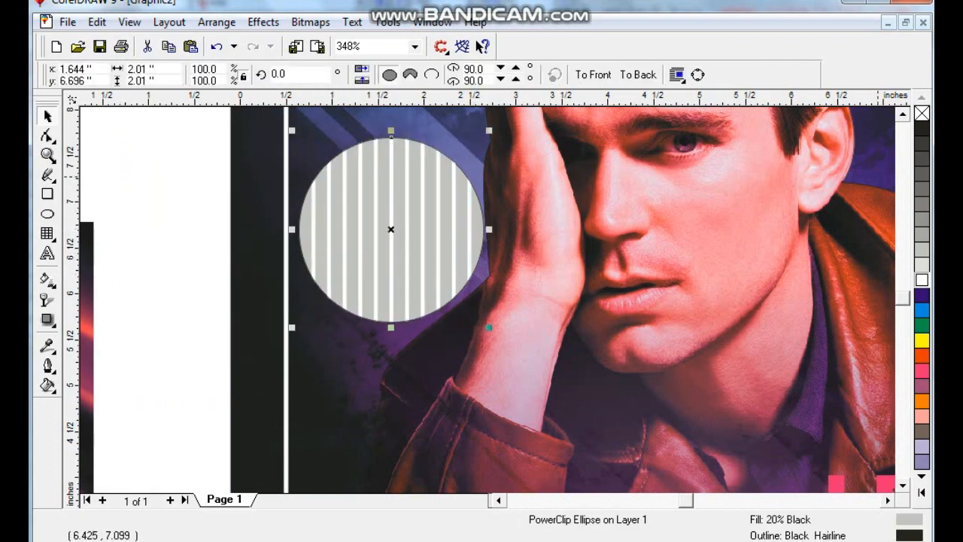
# - Remove the striped circle's fill and give it a white 2-point outline
pyautogui.click(922, 113)
pyautogui.click(48, 365)
pyautogui.click(71, 366)
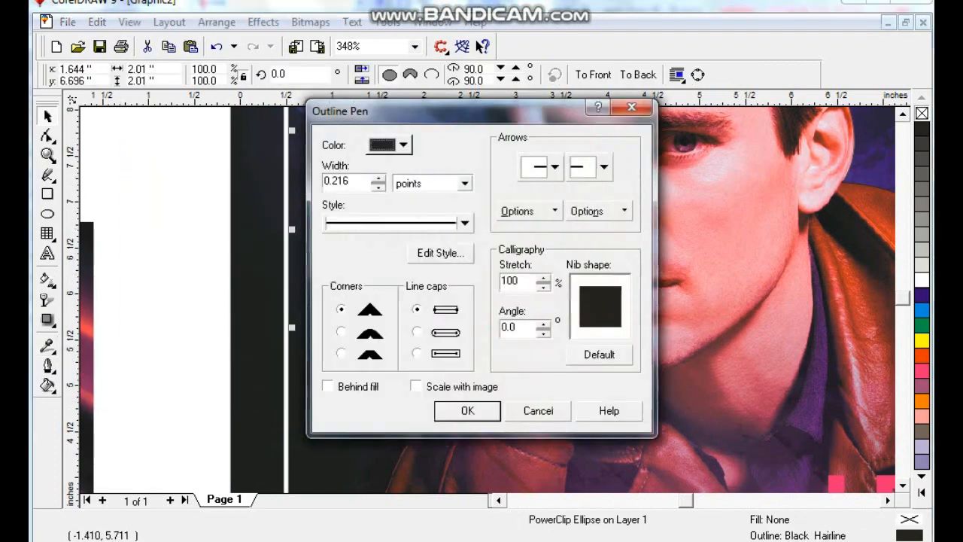
pyautogui.click(467, 410)
pyautogui.rightClick(922, 280)
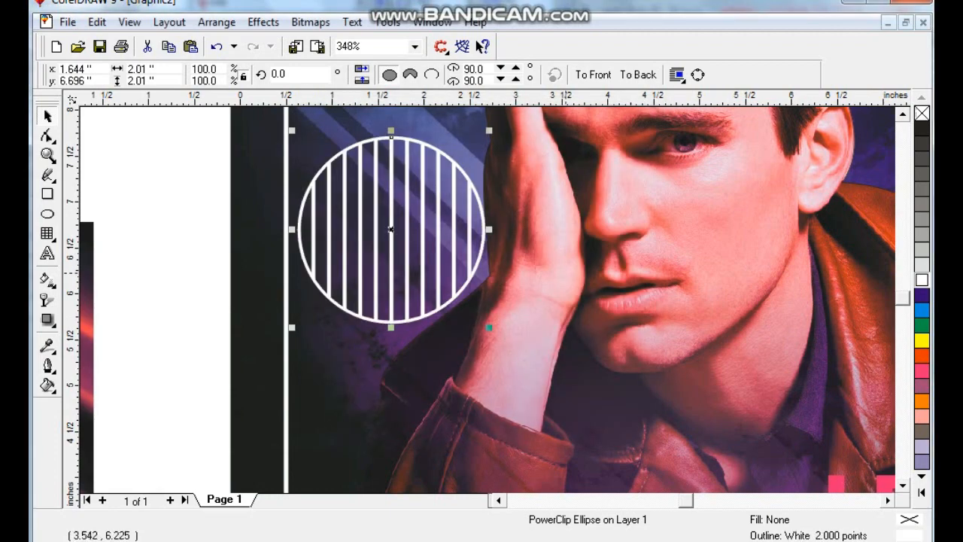
# - Add the two-line text 22 / DEC beside the page in Zurich BdXCn BT and break it into separate lines
pyautogui.click(47, 254)
pyautogui.press('Return')
pyautogui.write('d')
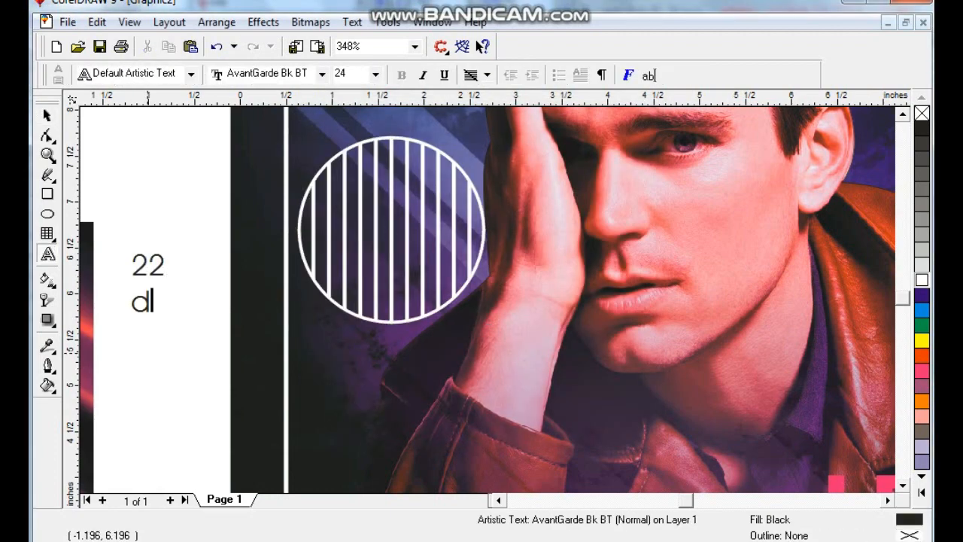
pyautogui.click(47, 115)
pyautogui.click(493, 74)
pyautogui.press('End')
pyautogui.press('Up')
pyautogui.press('Up')
pyautogui.press('Up')
pyautogui.press('Up')
pyautogui.press('Up')
pyautogui.press('Up')
pyautogui.press('Up')
pyautogui.press('Up')
pyautogui.press('Up')
pyautogui.press('Up')
pyautogui.press('Up')
pyautogui.press('Return')
pyautogui.hotkey('ctrl', 'k')
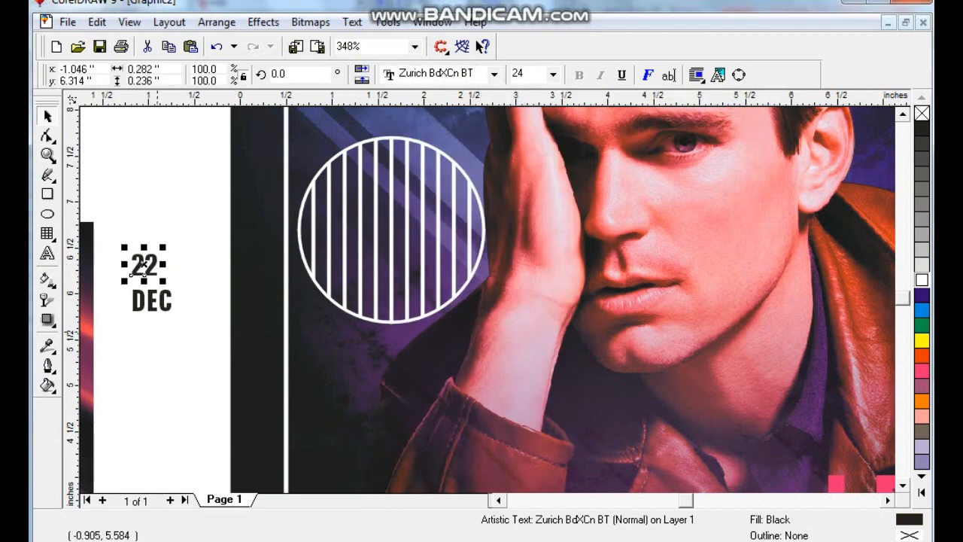
# - Enlarge the 22 and DEC texts to about 60 pt, center them inside the striped circle and fill them white
pyautogui.keyDown('shift'); pyautogui.click(152, 260); pyautogui.keyUp('shift')
pyautogui.moveTo(170, 310); pyautogui.dragTo(183, 326)
pyautogui.moveTo(167, 314); pyautogui.dragTo(436, 288)
pyautogui.click(921, 264)
# - Apply a thick black outline to the 22 and DEC texts
pyautogui.click(47, 365)
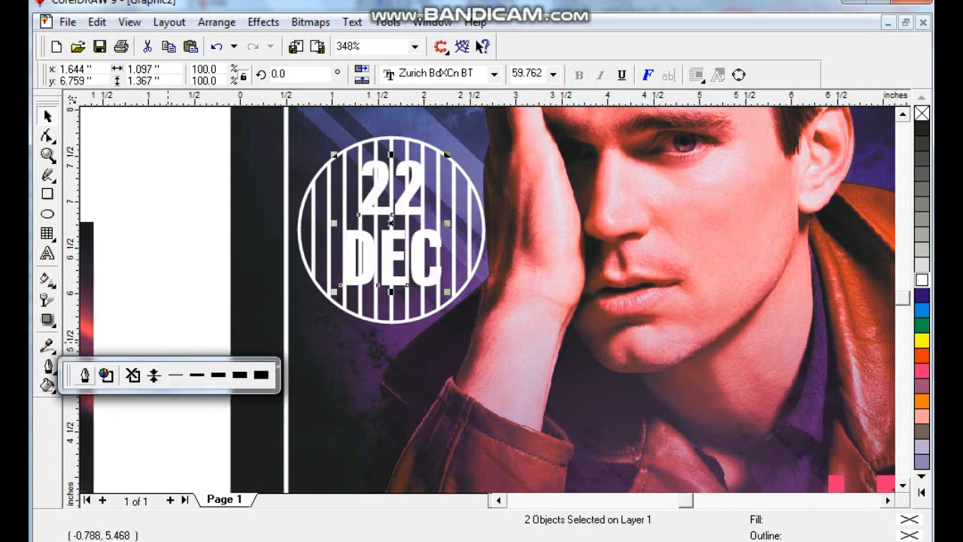
pyautogui.click(82, 374)
pyautogui.press('Return')
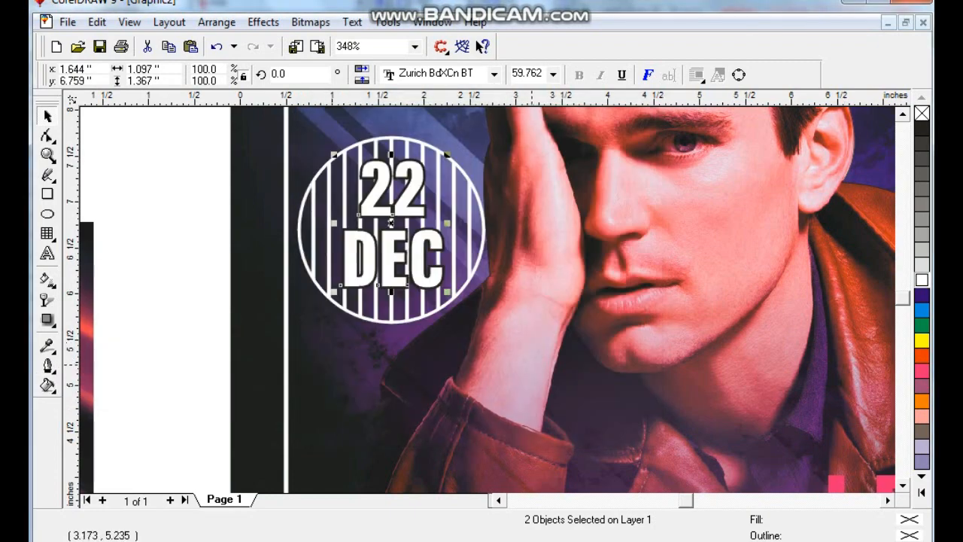
# - Shrink the date text slightly, then duplicate it with a small downward offset and a black fill
pyautogui.moveTo(447, 289); pyautogui.dragTo(444, 285)
pyautogui.press('KP_Add')
pyautogui.moveTo(405, 255); pyautogui.dragTo(404, 262)
pyautogui.click(921, 129)
pyautogui.press('Escape')
# - Scale the date badge down to about 1.5 inches and place it between the frame's left edge and the raised hand
pyautogui.scroll(-1, 265, 151)
pyautogui.moveTo(263, 138); pyautogui.dragTo(437, 307)
pyautogui.moveTo(389, 237); pyautogui.dragTo(397, 230)
pyautogui.click(410, 296)
pyautogui.scroll(-1, 417, 295)
pyautogui.press('Escape')
pyautogui.moveTo(296, 197); pyautogui.dragTo(450, 295)
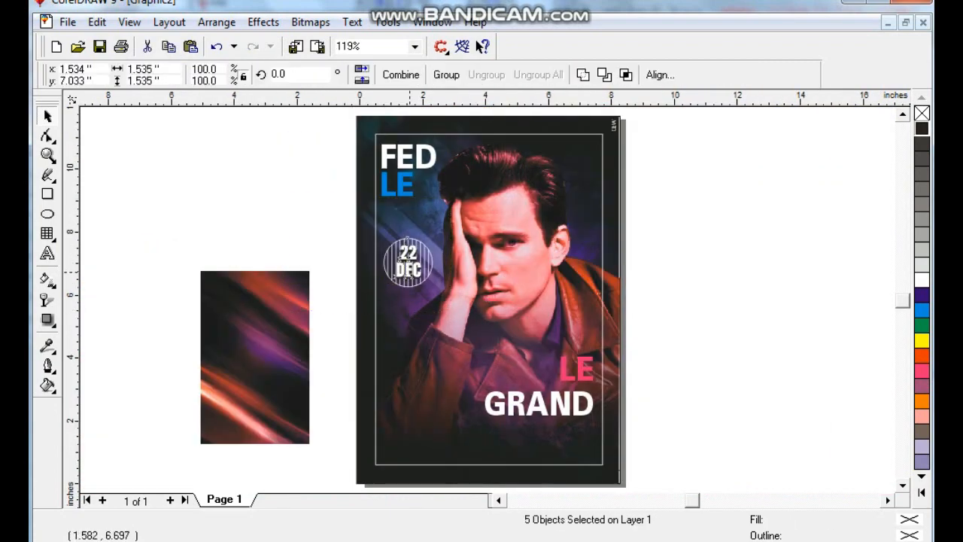
pyautogui.press('Escape')
# - Copy the GRAND text to the frame's lower-left corner and reduce it to about 45 pt
pyautogui.press('F2')
pyautogui.moveTo(345, 279); pyautogui.dragTo(630, 487)
pyautogui.moveTo(580, 305); pyautogui.dragTo(413, 356)
pyautogui.rightClick(414, 355)
pyautogui.moveTo(499, 382); pyautogui.dragTo(425, 377)
# - Replace the copied GRAND text with two lines: EVE and DANCE & LAUNGE
pyautogui.press('F8')
pyautogui.hotkey('ctrl', 'a')
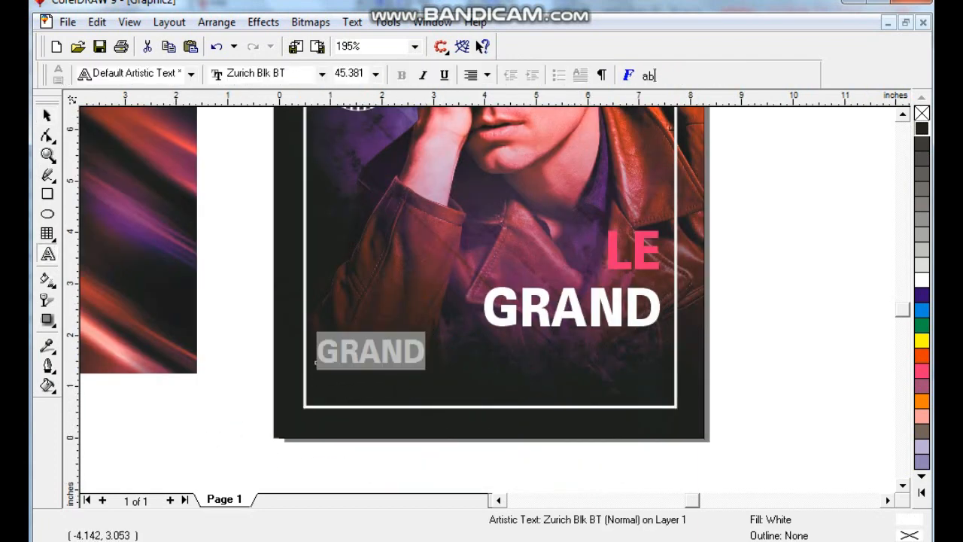
pyautogui.write('EVE')
pyautogui.press('Return')
pyautogui.write('DANCE & LAUNGE')
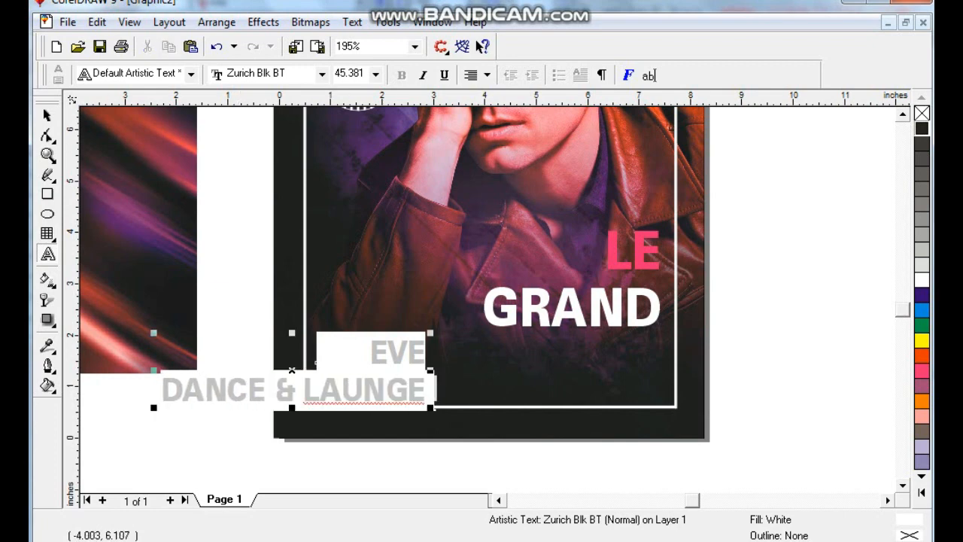
pyautogui.hotkey('ctrl', 'space')
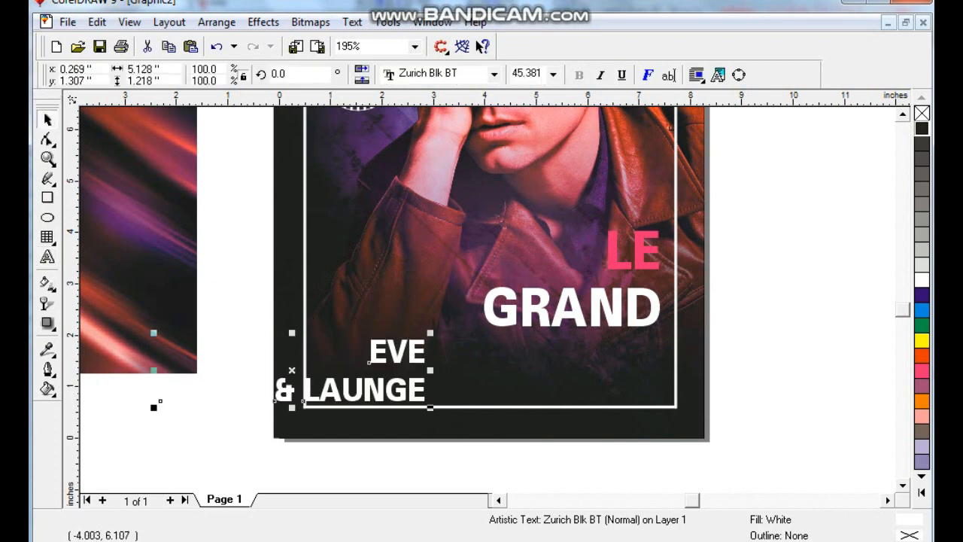
# - Separate EVE from DANCE & LAUNGE, shrink the second line to match EVE's width and stack both at the frame's lower left
pyautogui.moveTo(425, 402); pyautogui.dragTo(335, 395)
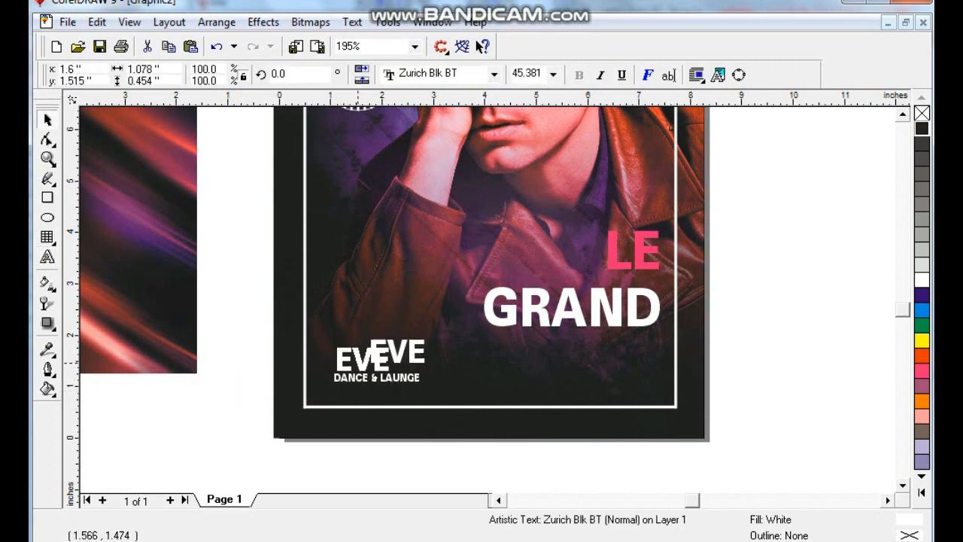
pyautogui.moveTo(393, 338)
pyautogui.mouseDown()
pyautogui.moveTo(405, 333)
pyautogui.moveTo(423, 354)
pyautogui.moveTo(387, 356)
pyautogui.mouseUp()
pyautogui.keyDown('shift'); pyautogui.click(411, 376); pyautogui.keyUp('shift')
pyautogui.press('Escape')
# - Draw a horizontal line about 6.8 inches long below DANCE & LAUNGE with a white 2-point outline
pyautogui.click(48, 179)
pyautogui.click(314, 364)
pyautogui.keyDown('ctrl'); pyautogui.click(665, 364); pyautogui.keyUp('ctrl')
pyautogui.click(47, 369)
pyautogui.click(84, 379)
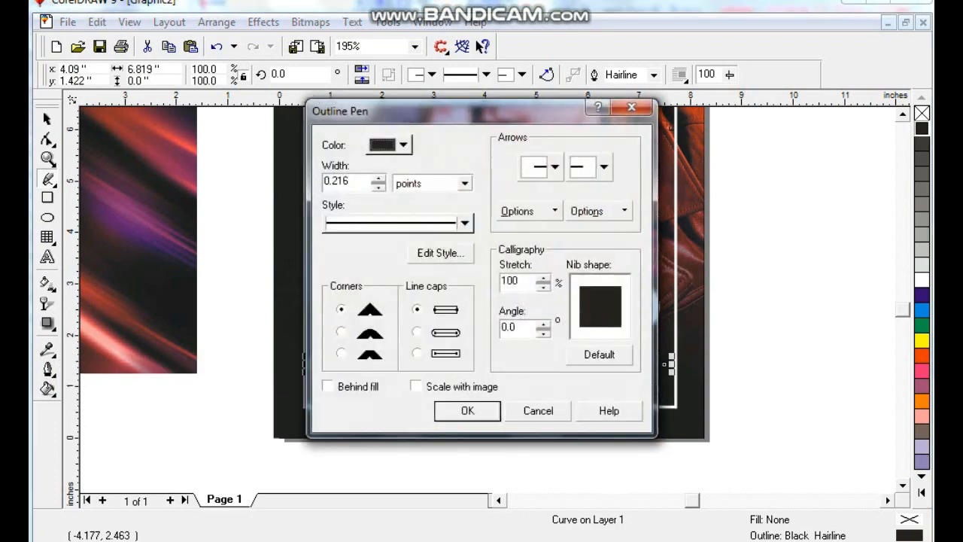
pyautogui.write('2')
pyautogui.press('Return')
pyautogui.rightClick(921, 280)
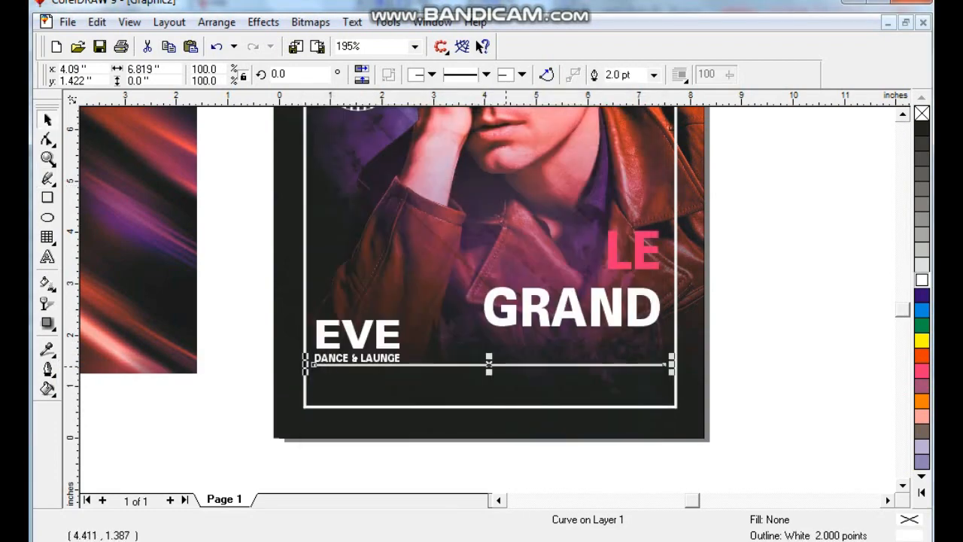
# - Lower the white horizontal line slightly and place a copy of it about 0.4 inch below
pyautogui.moveTo(504, 367); pyautogui.dragTo(504, 369)
pyautogui.moveTo(505, 368); pyautogui.dragTo(505, 389)
pyautogui.rightClick(505, 389)
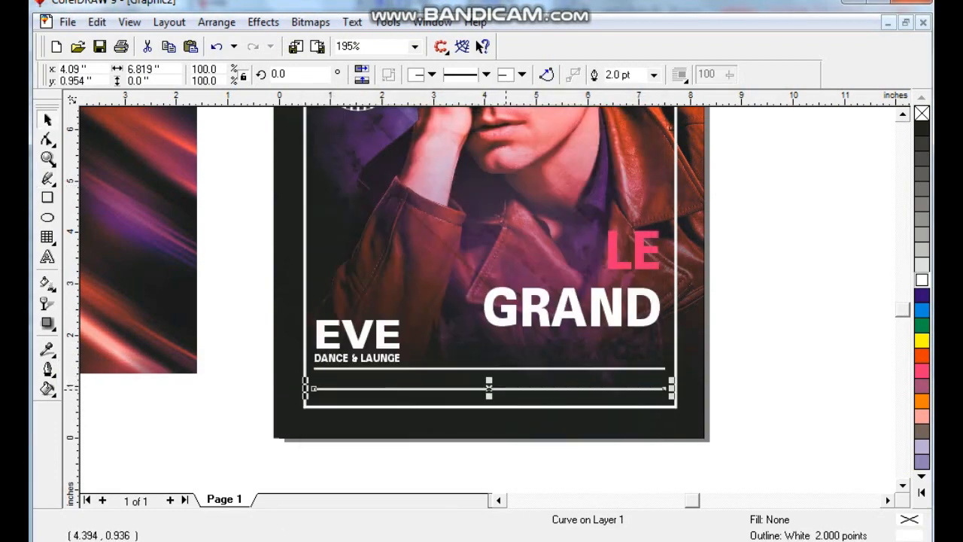
pyautogui.press('Escape')
pyautogui.moveTo(376, 356); pyautogui.dragTo(375, 374)
pyautogui.rightClick(375, 374)
pyautogui.click(47, 258)
pyautogui.hotkey('ctrl', 'a')
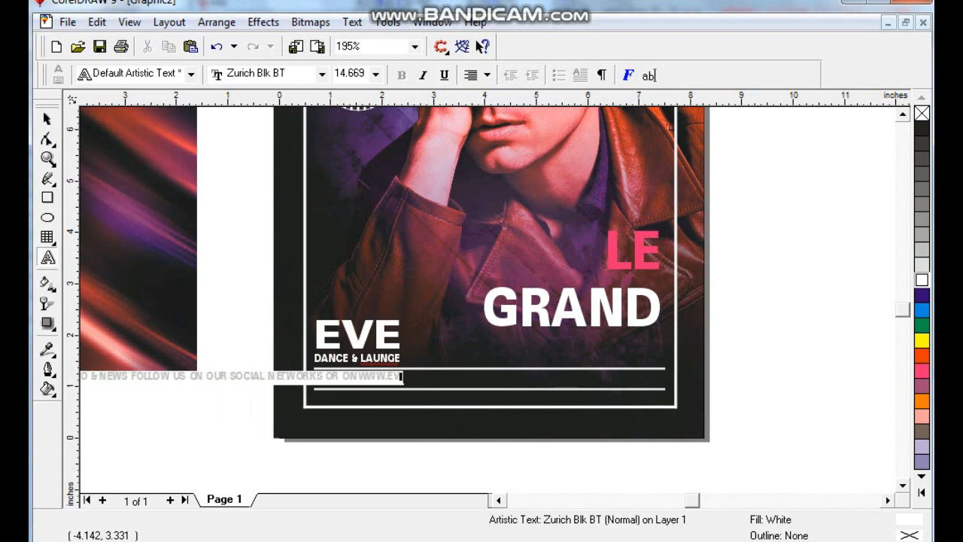
pyautogui.click(47, 119)
# - Shrink the info text to the length of the two horizontal lines and center it between them
pyautogui.moveTo(344, 379); pyautogui.dragTo(619, 383)
pyautogui.moveTo(679, 388); pyautogui.dragTo(654, 389)
pyautogui.keyDown('shift'); pyautogui.click(638, 368); pyautogui.keyUp('shift')
pyautogui.press('c')
pyautogui.click(671, 378)
pyautogui.click(693, 357)
pyautogui.click(636, 381)
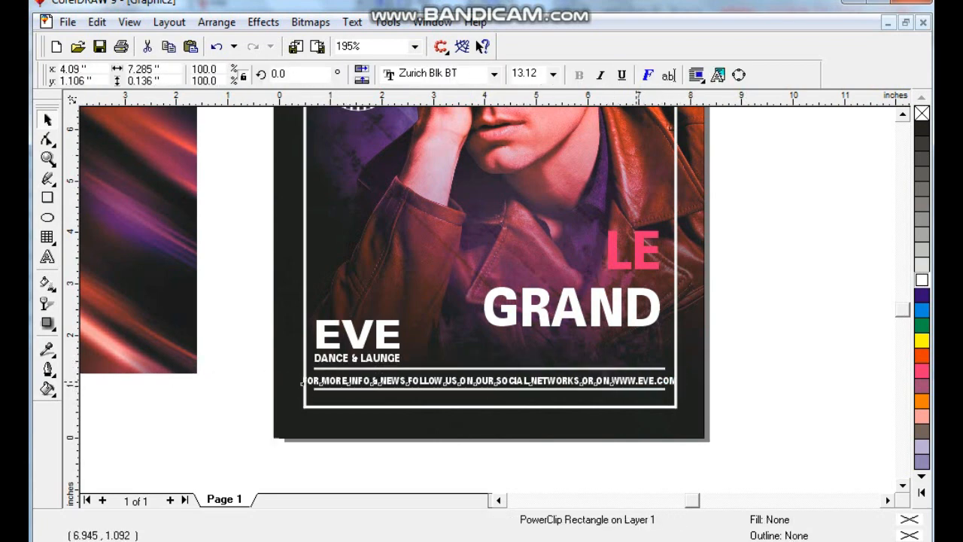
pyautogui.moveTo(680, 378); pyautogui.dragTo(669, 380)
pyautogui.click(702, 384)
pyautogui.hotkey('shift', 'F2')
# - Delete the streaked light image beside the poster
pyautogui.click(304, 356)
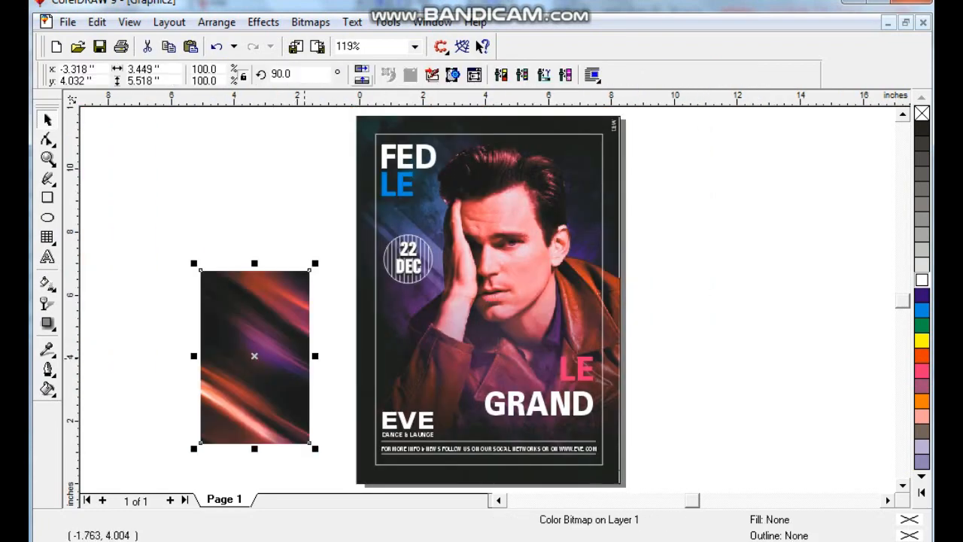
pyautogui.press('Delete')
pyautogui.click(619, 328)
pyautogui.moveTo(615, 312); pyautogui.dragTo(619, 312)
pyautogui.hotkey('ctrl', 'z')
# - Move the whole poster off the page to the left
pyautogui.click(656, 191)
pyautogui.press('F3')
pyautogui.moveTo(366, 178); pyautogui.dragTo(590, 452)
pyautogui.moveTo(473, 288); pyautogui.dragTo(318, 288)
pyautogui.click(263, 256)
pyautogui.press('F4')
pyautogui.moveTo(616, 287)
pyautogui.mouseDown()
pyautogui.moveTo(626, 287)
pyautogui.moveTo(627, 301)
pyautogui.mouseUp()
pyautogui.hotkey('ctrl', 'z')
# - Inspect the images inside the poster background's PowerClip
pyautogui.keyDown('ctrl'); pyautogui.click(617, 298); pyautogui.keyUp('ctrl')
pyautogui.click(604, 215)
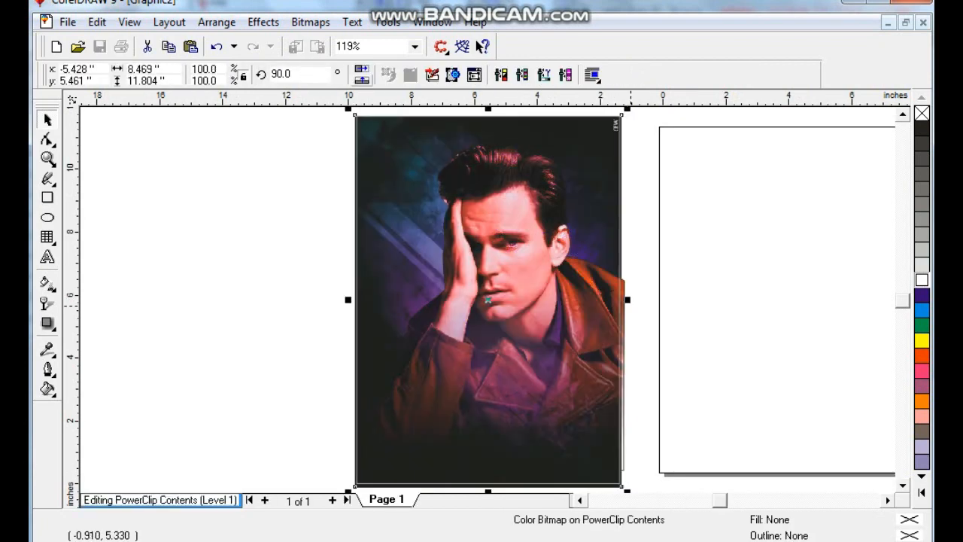
pyautogui.keyDown('ctrl'); pyautogui.click(630, 305); pyautogui.keyUp('ctrl')
pyautogui.click(637, 324)
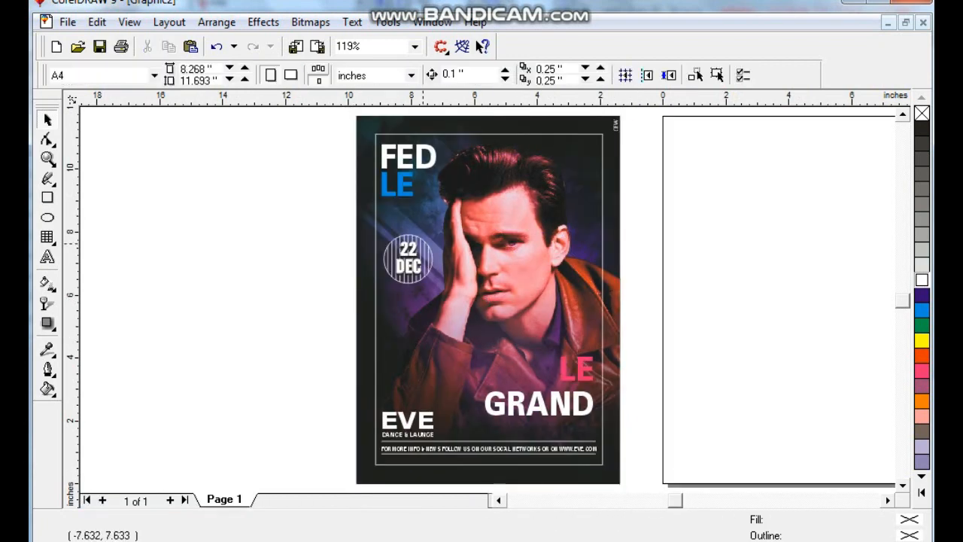
# - Undo the poster move and the deletion of the streaked light image
pyautogui.click(625, 181)
pyautogui.click(663, 186)
pyautogui.hotkey('ctrl', 'z')
pyautogui.hotkey('ctrl', 'z')
pyautogui.hotkey('ctrl', 'z')
pyautogui.hotkey('ctrl', 'z')
pyautogui.hotkey('ctrl', 'z')
# - Move the streaked light image farther left and place a copy of the poster's clipped portrait background beside the page
pyautogui.moveTo(577, 310); pyautogui.dragTo(428, 261)
pyautogui.press('F3')
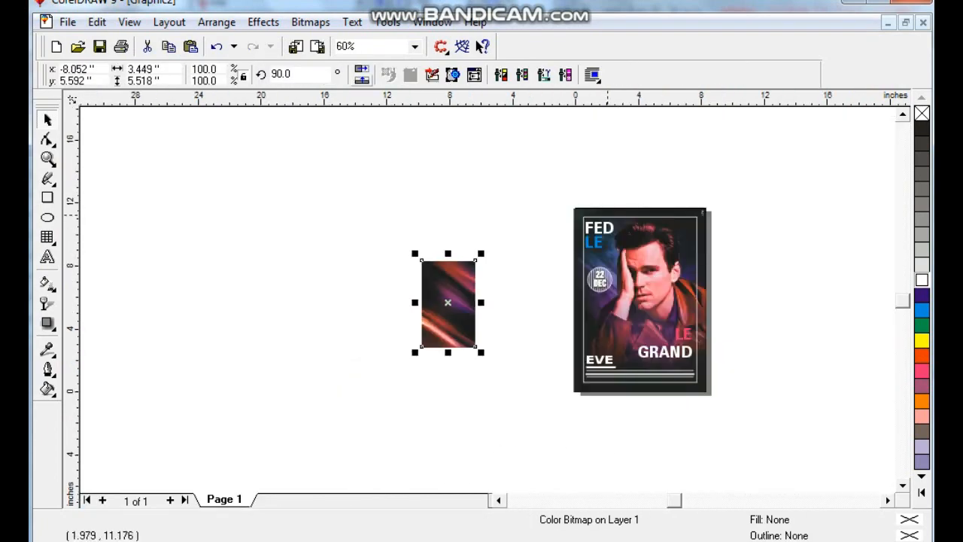
pyautogui.moveTo(594, 242); pyautogui.dragTo(342, 243)
# - Cut the streaked light image and paste it into the PowerClip contents of the copied poster background
pyautogui.click(463, 300)
pyautogui.hotkey('ctrl', 'x')
pyautogui.keyDown('ctrl'); pyautogui.click(440, 284); pyautogui.keyUp('ctrl')
pyautogui.hotkey('ctrl', 'v')
# - Scale the streaked image to cover the whole clipped background, send it behind the portrait and finish editing the contents
pyautogui.moveTo(481, 254); pyautogui.dragTo(510, 208)
pyautogui.moveTo(495, 242); pyautogui.dragTo(426, 235)
pyautogui.moveTo(441, 296); pyautogui.dragTo(458, 296)
pyautogui.moveTo(386, 389); pyautogui.dragTo(386, 397)
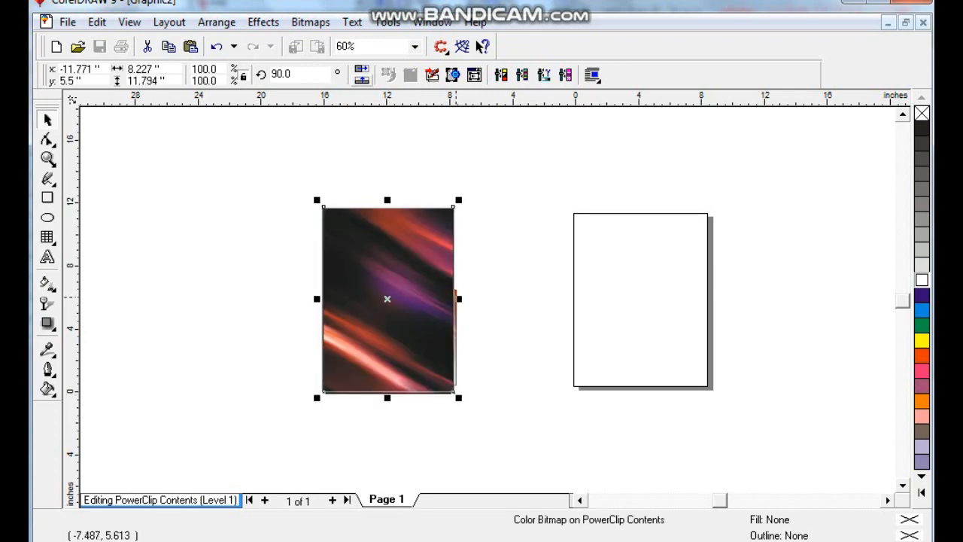
pyautogui.hotkey('shift', 'pagedown')
pyautogui.keyDown('ctrl'); pyautogui.click(341, 204); pyautogui.keyUp('ctrl')
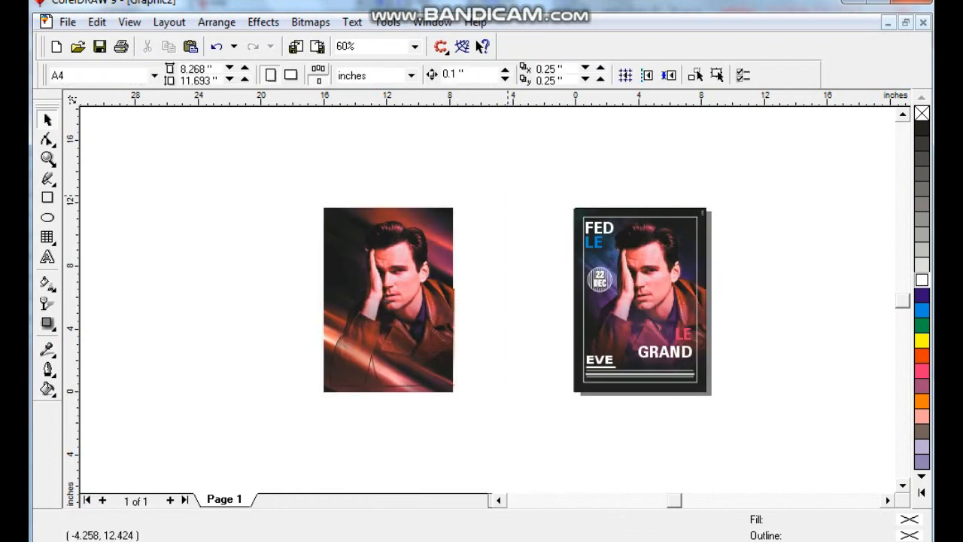
# - Group the original poster's frame, texts and date badge and place a copy centered over the streaked-background version
pyautogui.moveTo(508, 192); pyautogui.dragTo(704, 403)
pyautogui.hotkey('ctrl', 'g')
pyautogui.keyDown('shift'); pyautogui.click(430, 330); pyautogui.keyUp('shift')
pyautogui.press('c')
pyautogui.moveTo(290, 205); pyautogui.dragTo(439, 371)
pyautogui.click(439, 371)
pyautogui.hotkey('shift', 'pagedown')
# - Move the complete streaked-background poster close to the left side of the original for comparison
pyautogui.moveTo(303, 186); pyautogui.dragTo(483, 449)
pyautogui.moveTo(387, 287); pyautogui.dragTo(498, 287)
pyautogui.moveTo(367, 191); pyautogui.dragTo(737, 410)
pyautogui.hotkey('shift', 'F2')
pyautogui.click(810, 395)
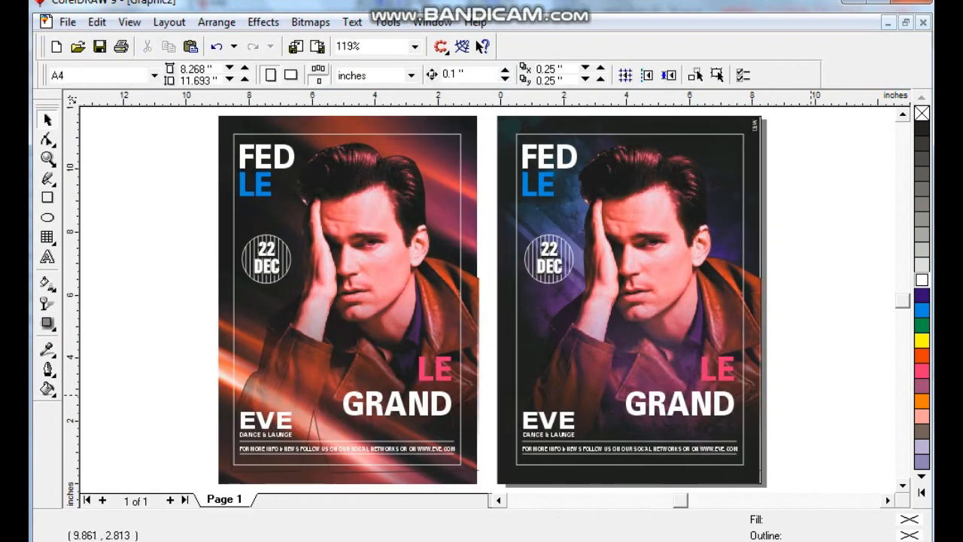